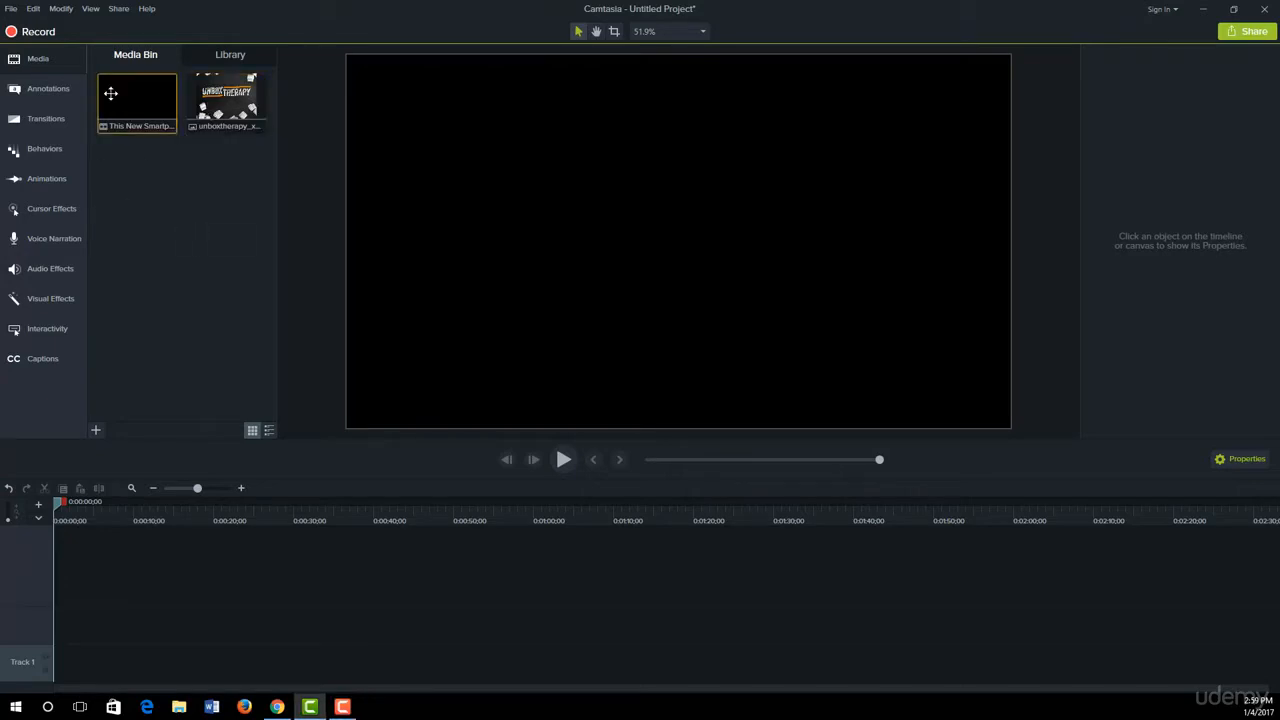
Step: Place the "This New Smartphone Might Surprise You..." video at the start of Track 1 and scrub past its black opening
drag(110, 93, 133, 660)
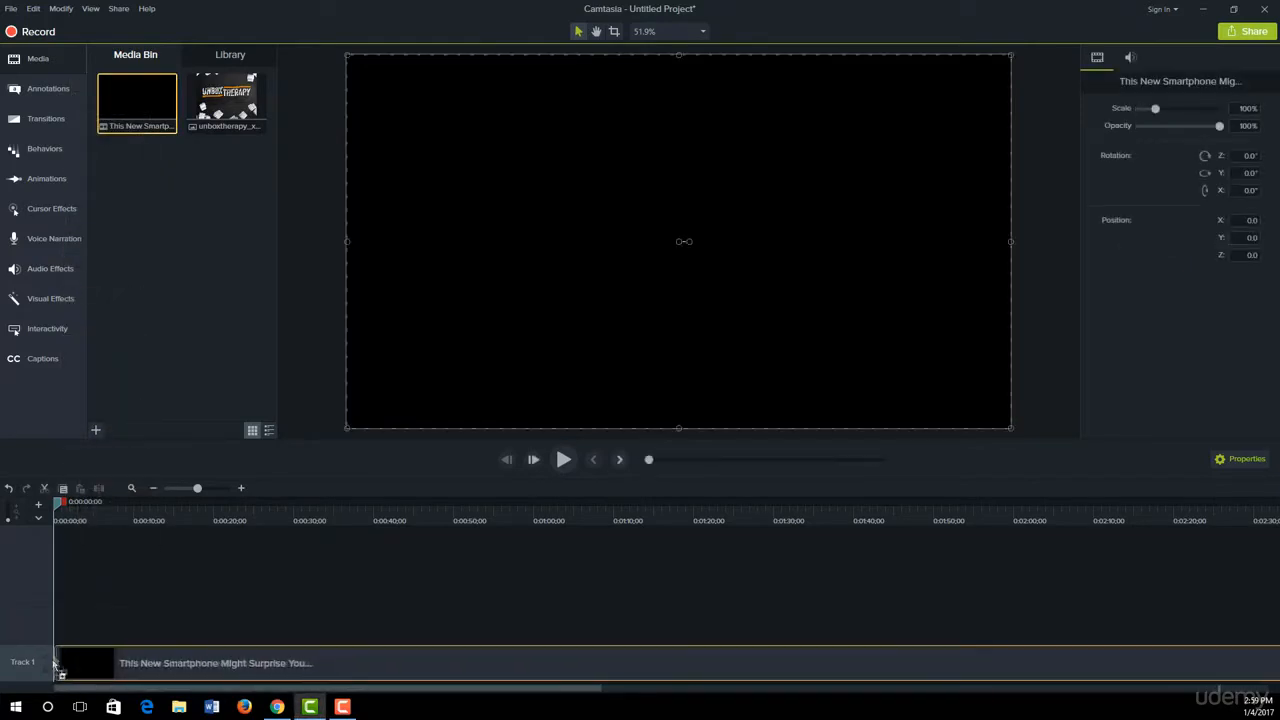
drag(131, 510, 67, 548)
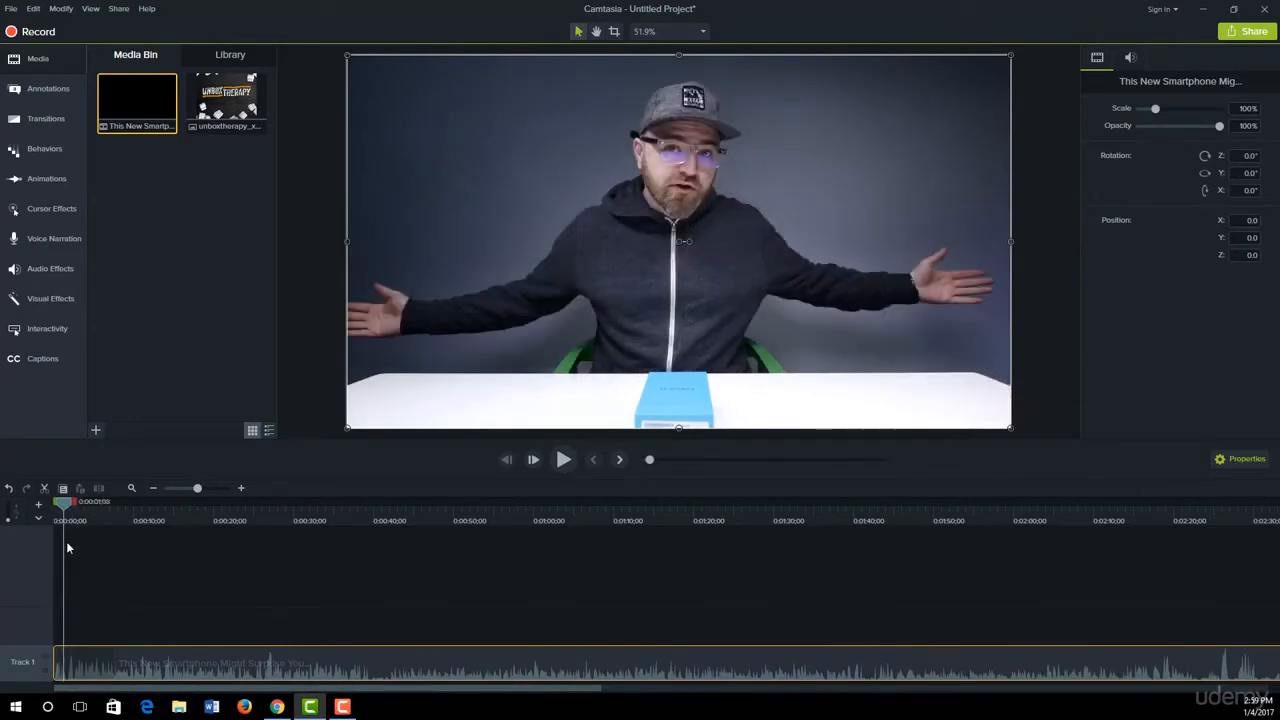
Step: Show callouts of all styles and add the last plain ABC text callout above the video on Track 2, starting at about 10 seconds
click(41, 95)
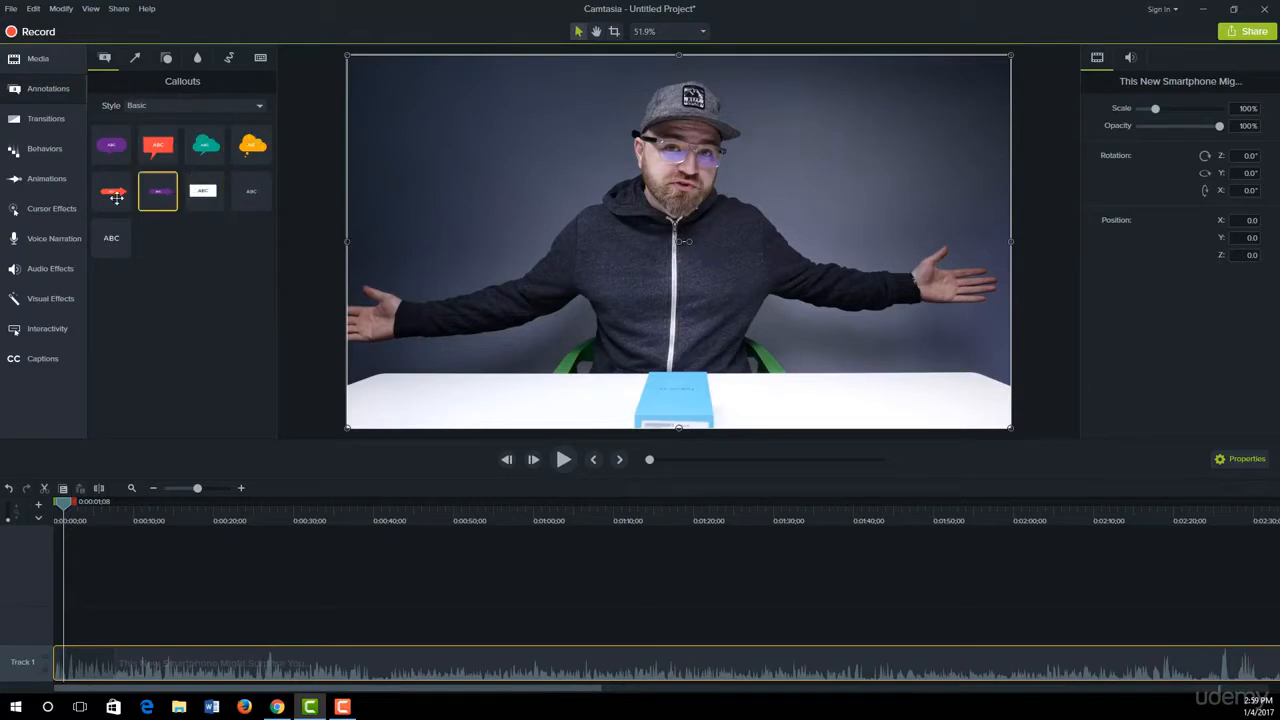
click(169, 107)
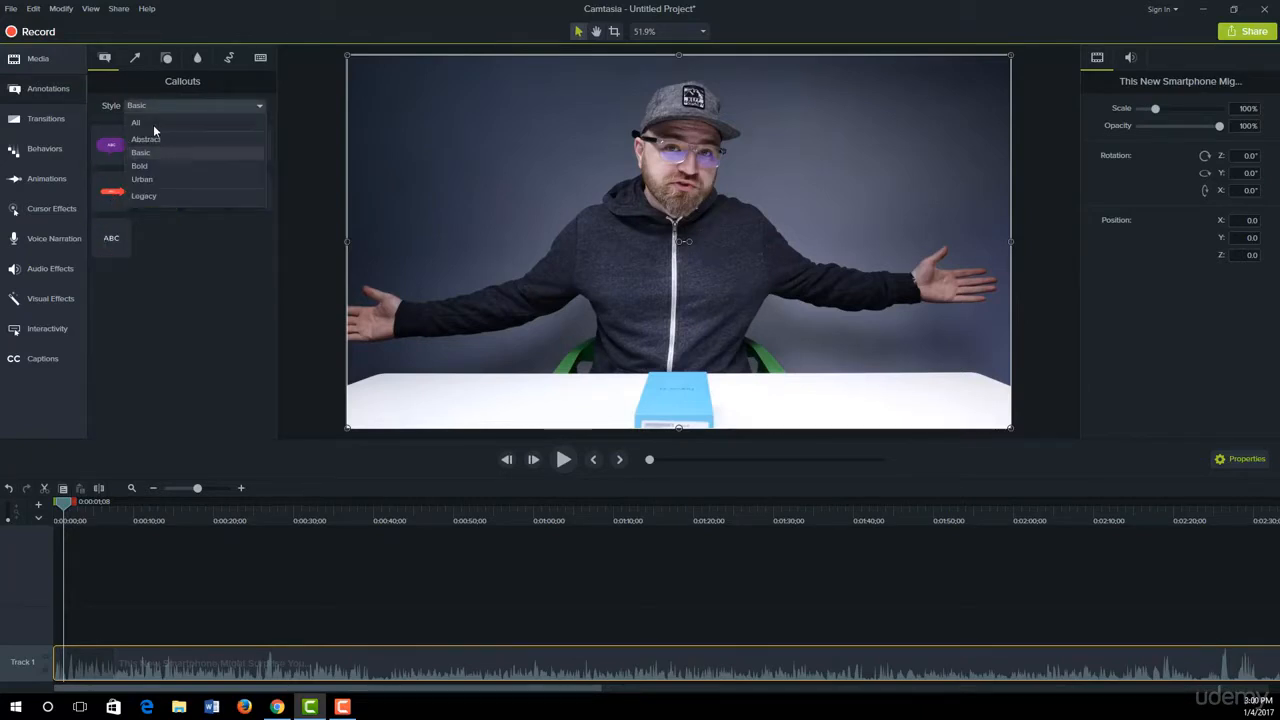
click(153, 124)
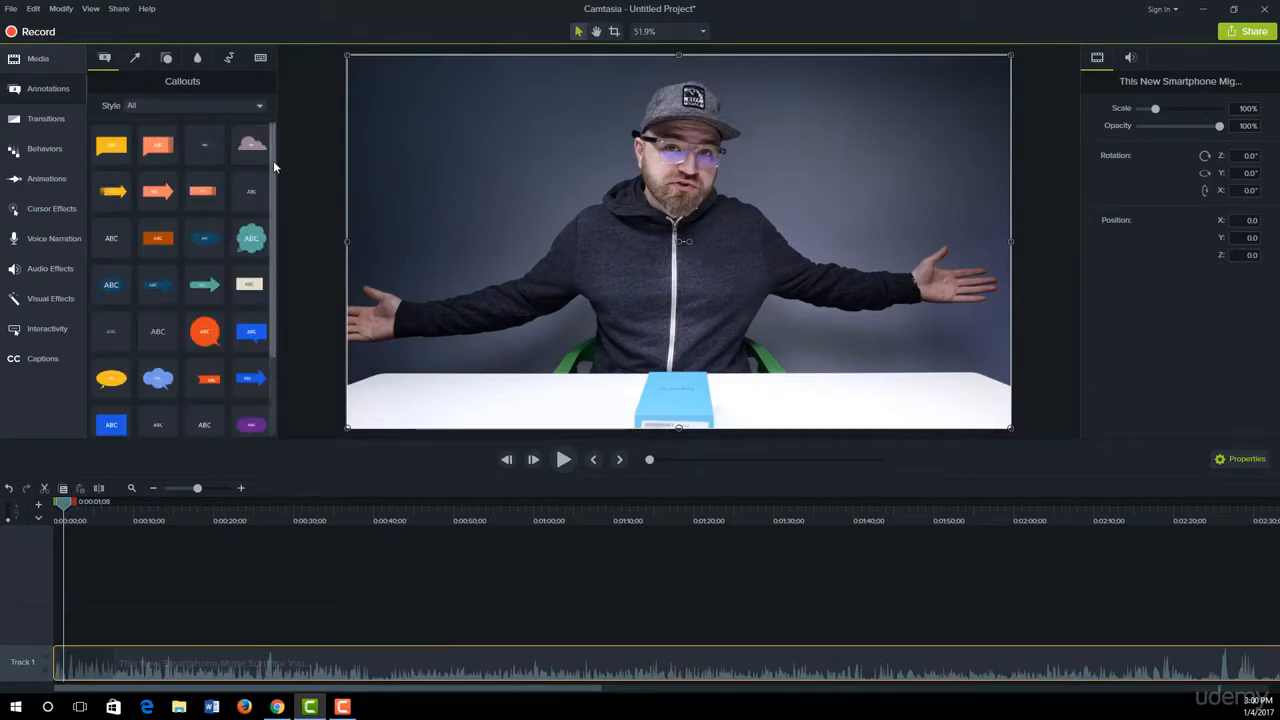
scroll(275, 198, down, 1)
scroll(272, 250, down, 2)
drag(273, 257, 276, 318)
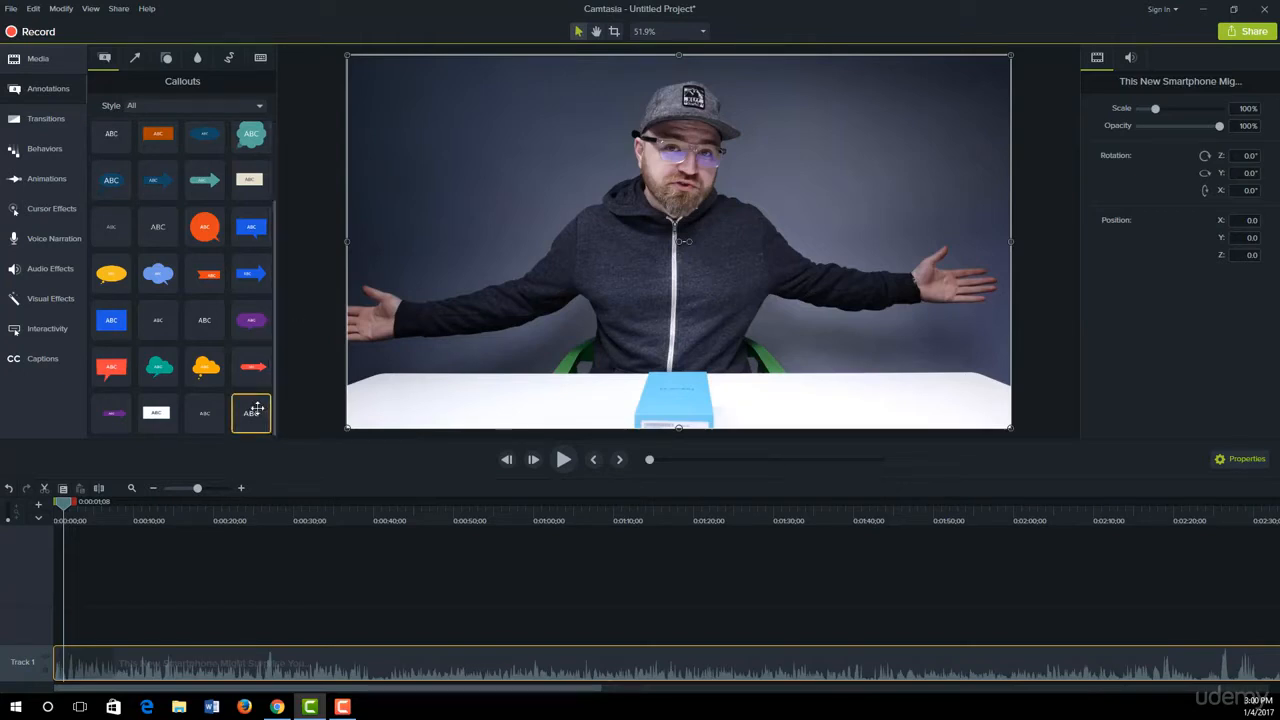
drag(256, 410, 141, 615)
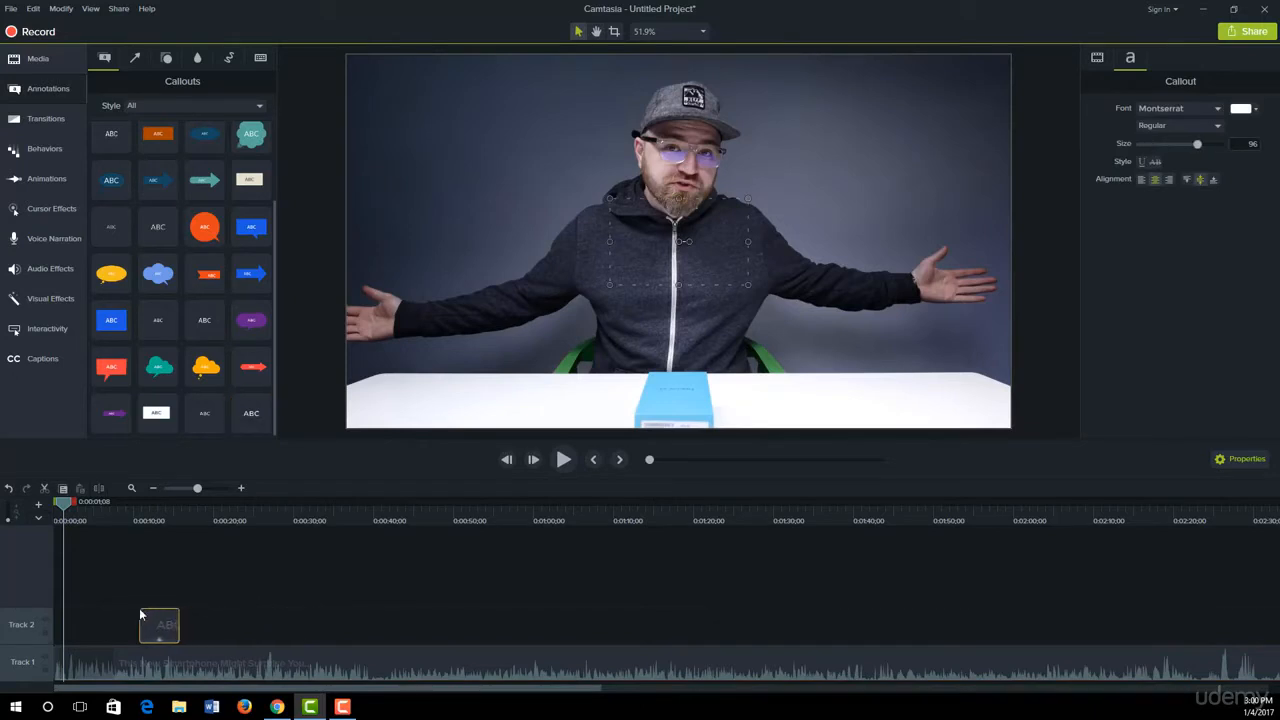
Step: Replace the callout's placeholder text with "Unboxing Therapy"
drag(72, 508, 160, 535)
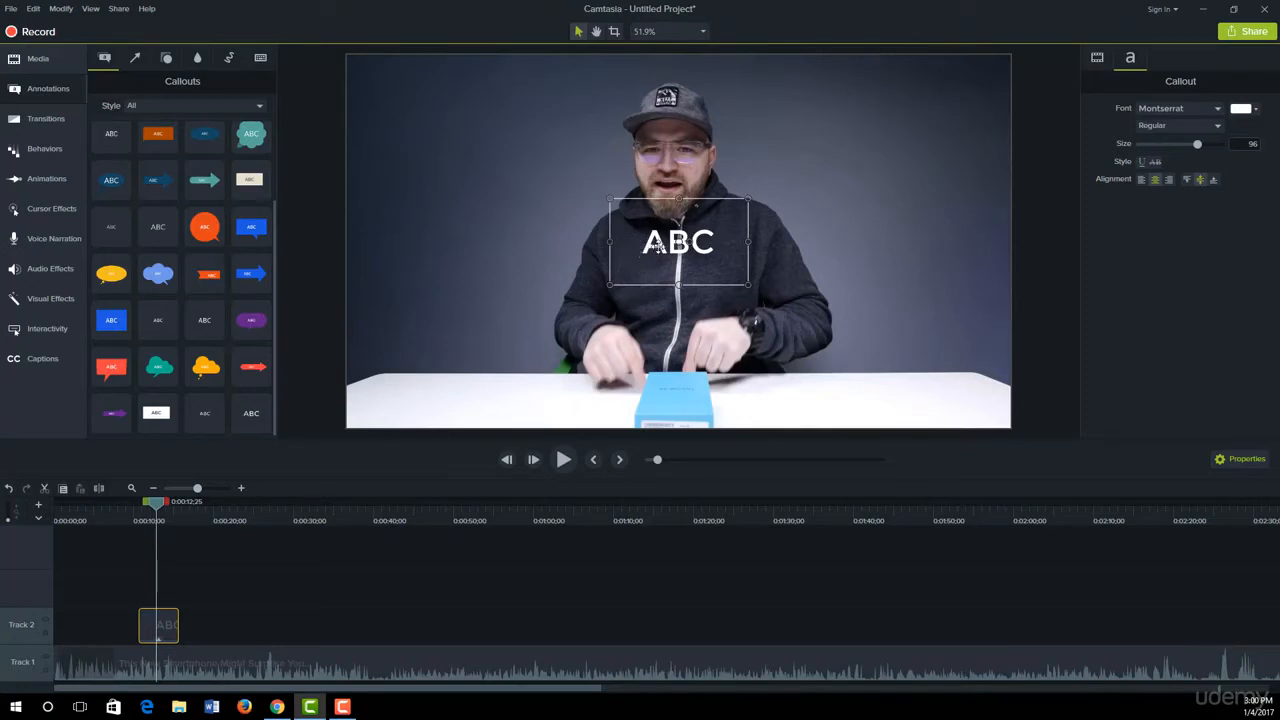
double_click(655, 246)
key(BackSpace)
text(Unbo)
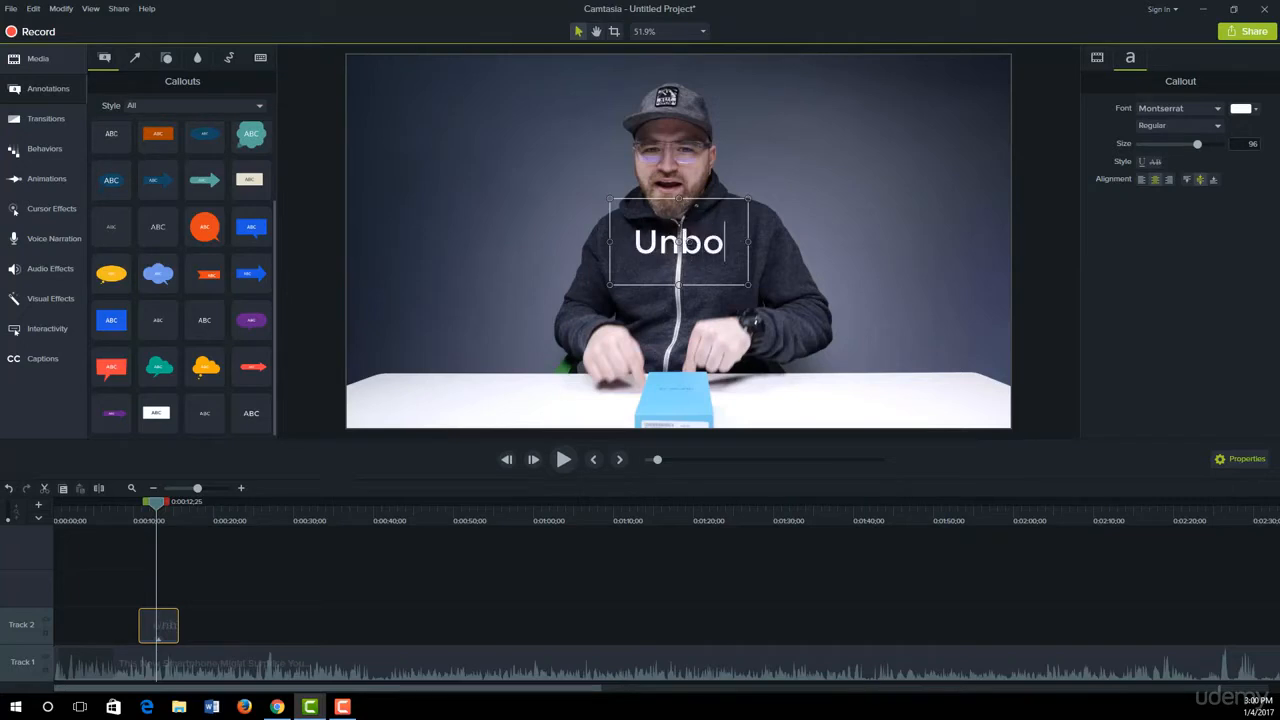
text(xing Therap)
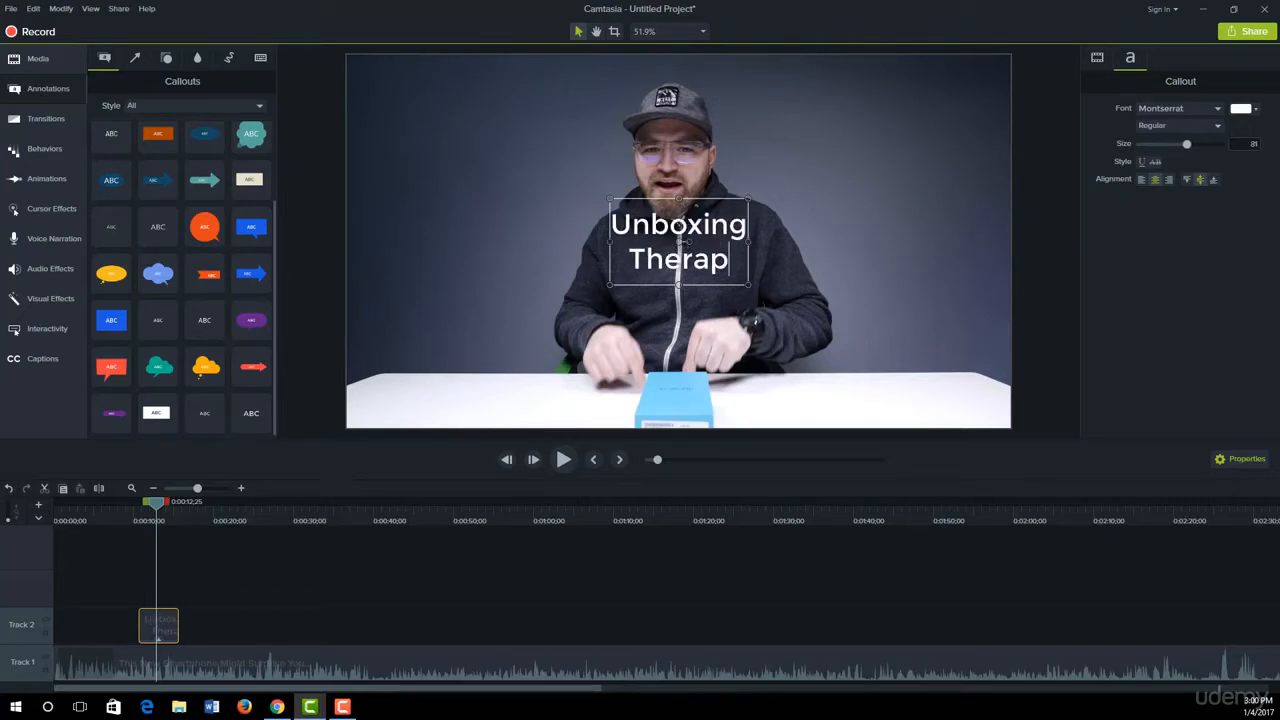
text(y)
Step: Widen the title's text box to fit one line and move it near the upper-left corner of the video frame
drag(748, 241, 924, 241)
drag(806, 236, 544, 92)
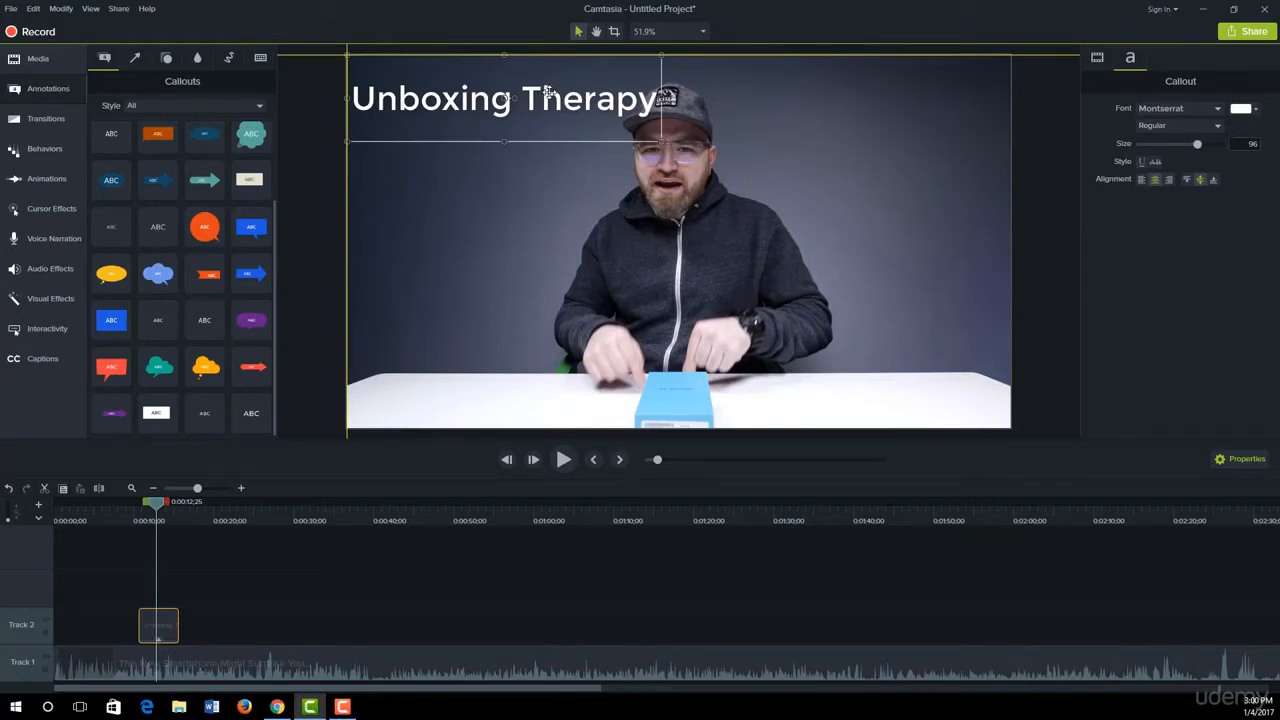
drag(548, 92, 557, 92)
click(501, 197)
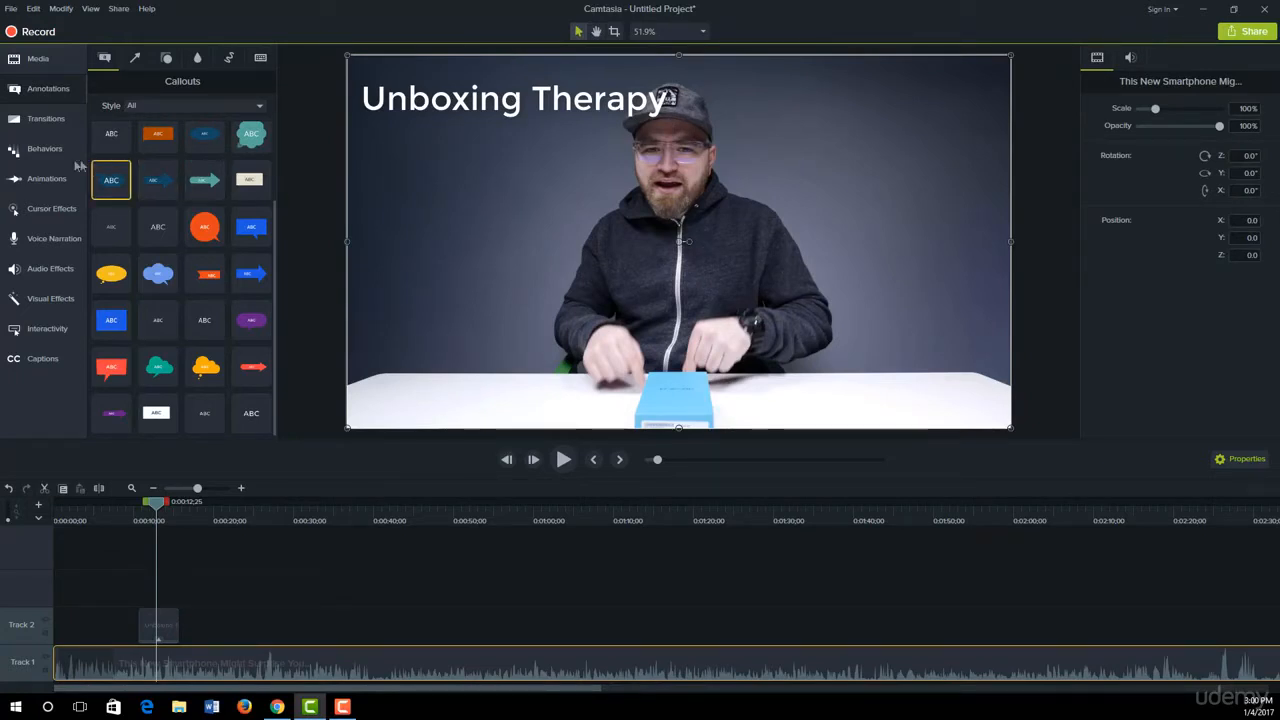
Step: Apply the Sliding behavior to the title callout and play back its animation
click(44, 156)
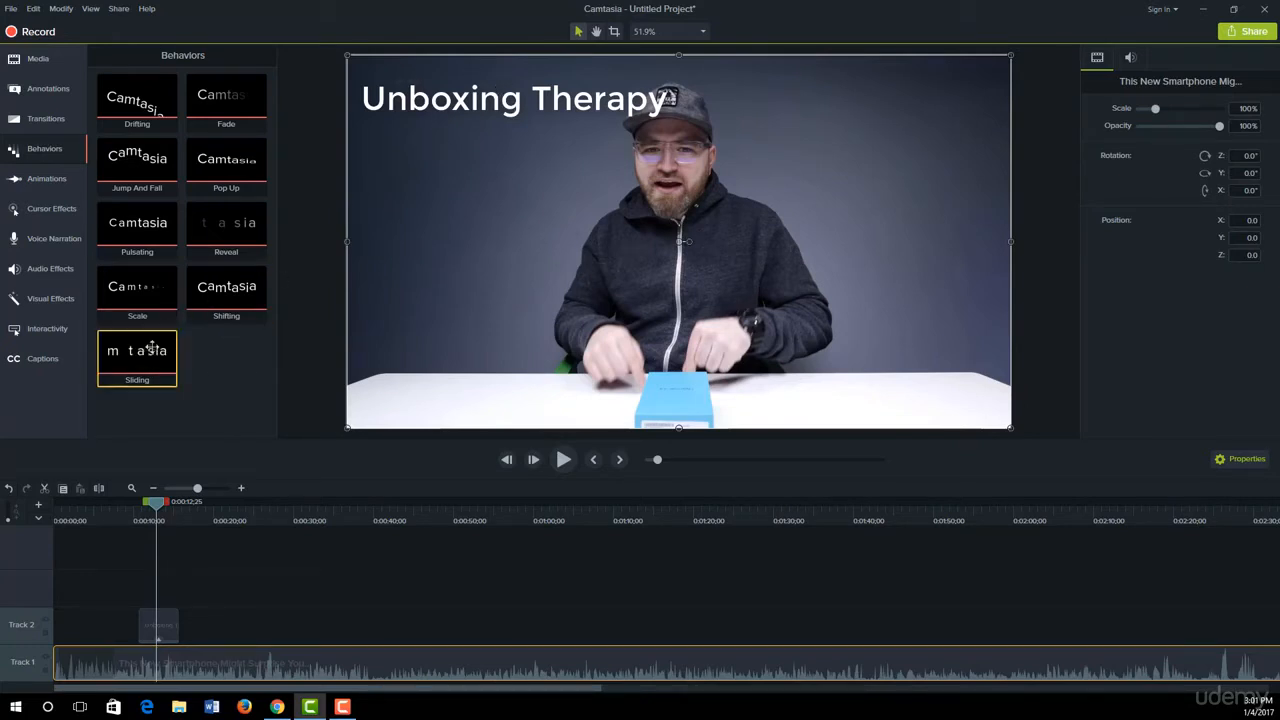
drag(151, 347, 164, 629)
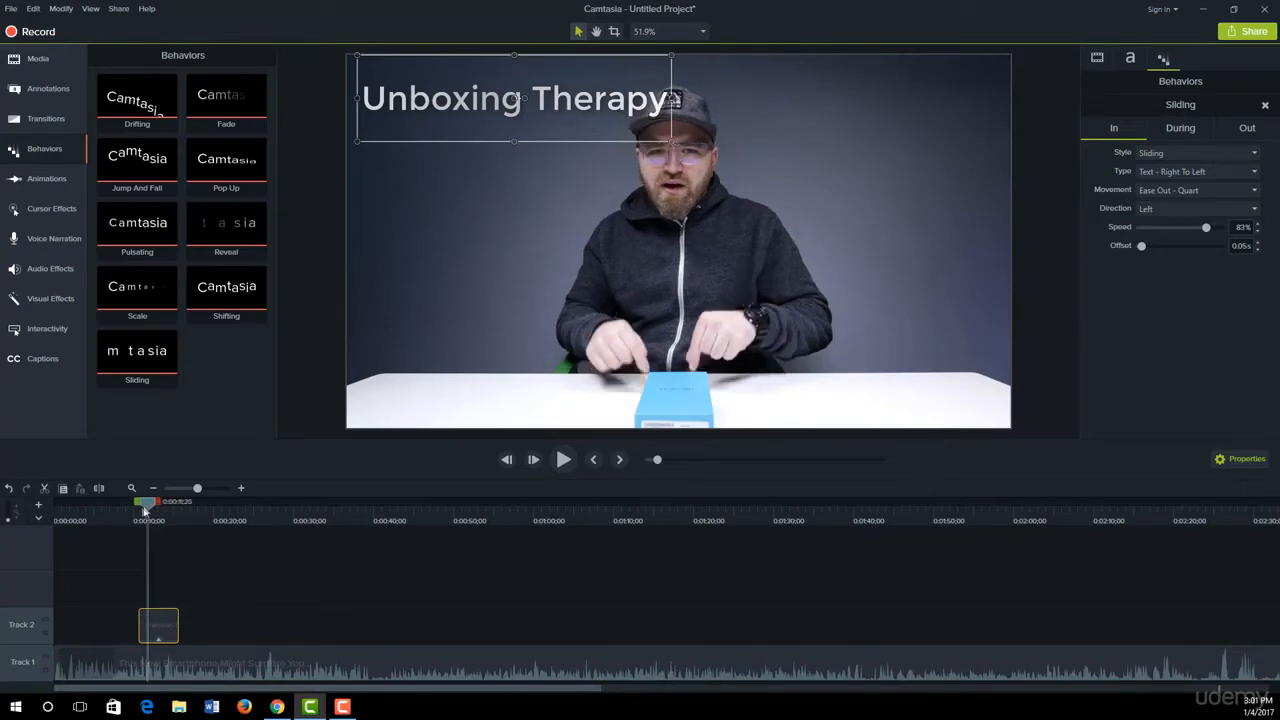
drag(156, 508, 136, 510)
key(space)
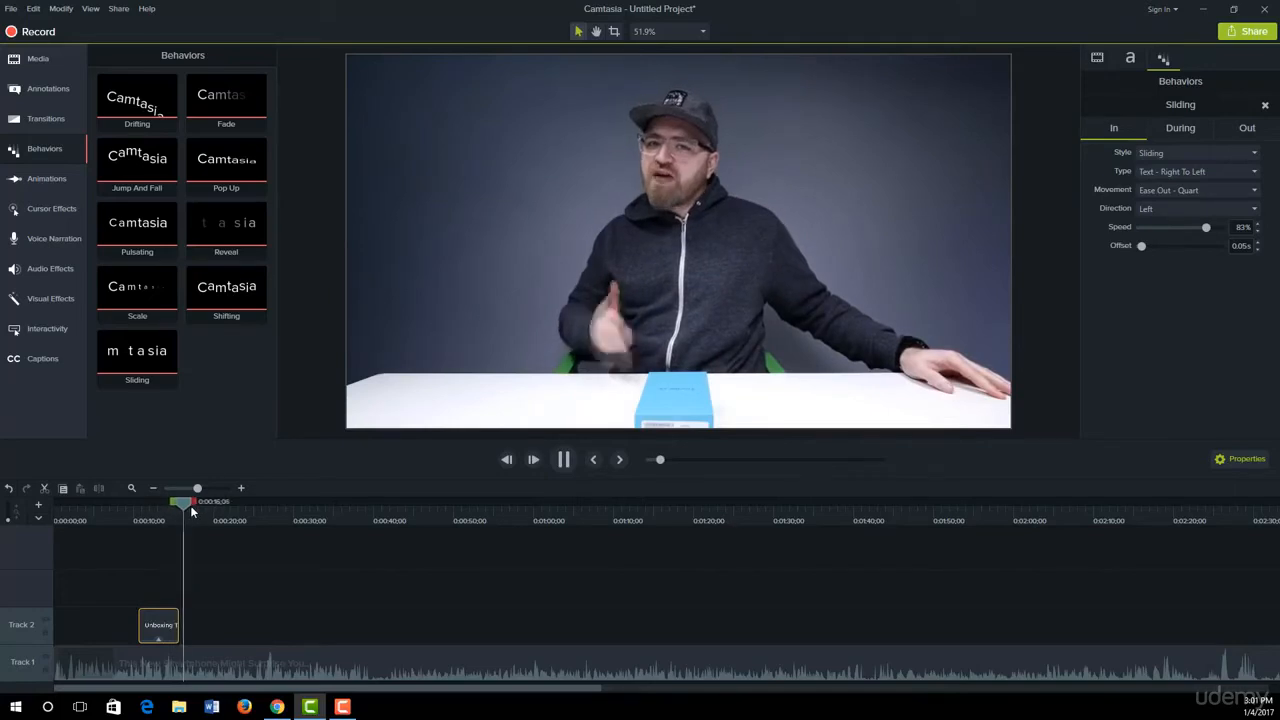
key(space)
drag(190, 505, 125, 516)
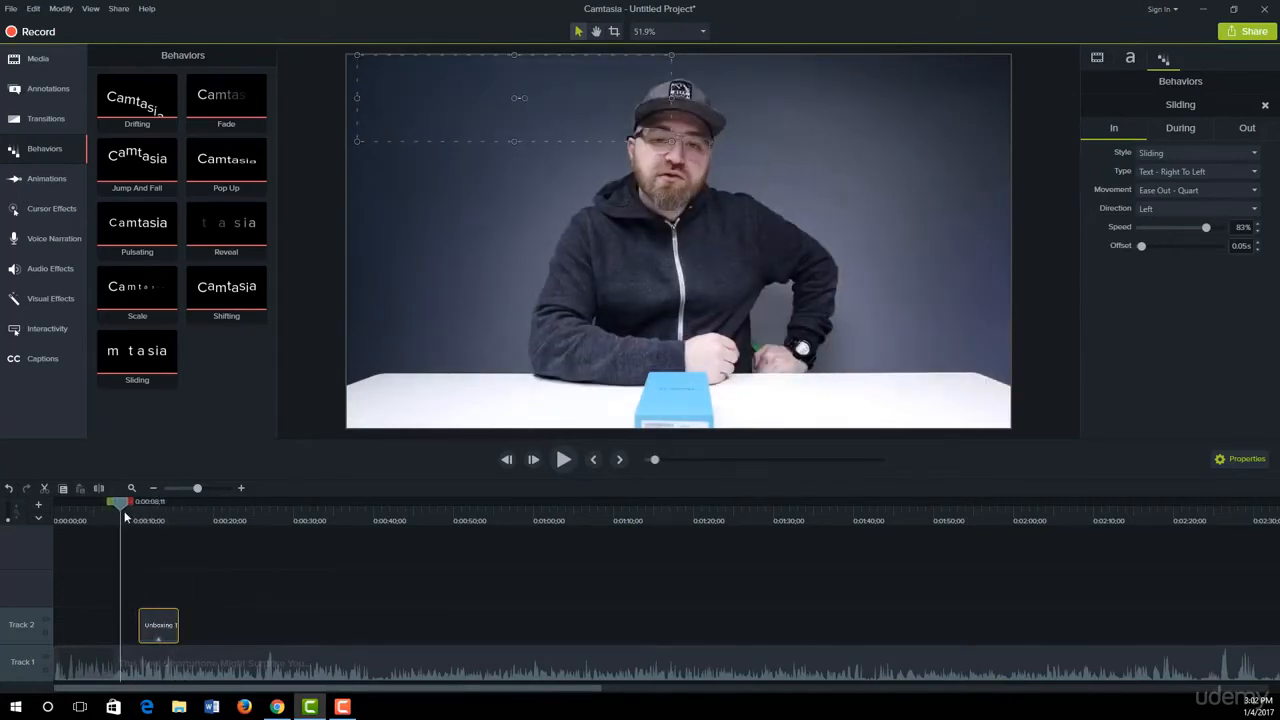
Step: Extend the title callout's duration to about 11 seconds and scrub through it
drag(178, 619, 228, 620)
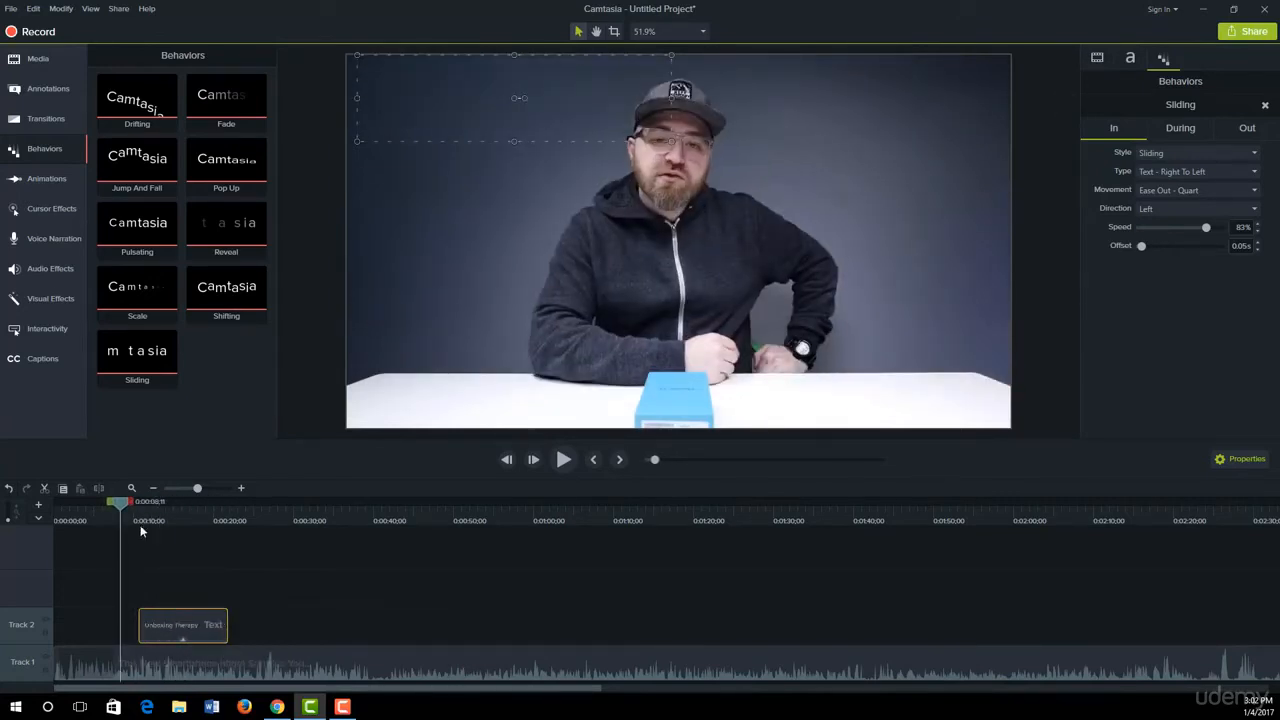
drag(120, 506, 180, 532)
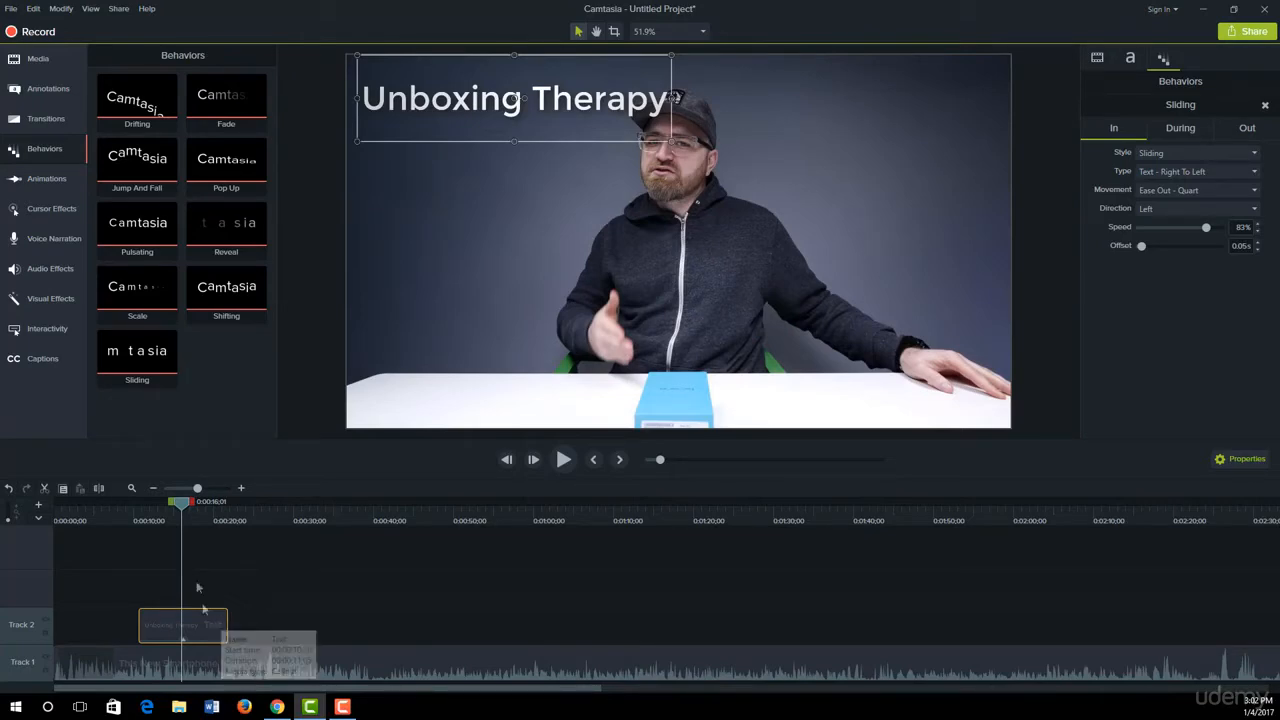
drag(178, 522, 141, 522)
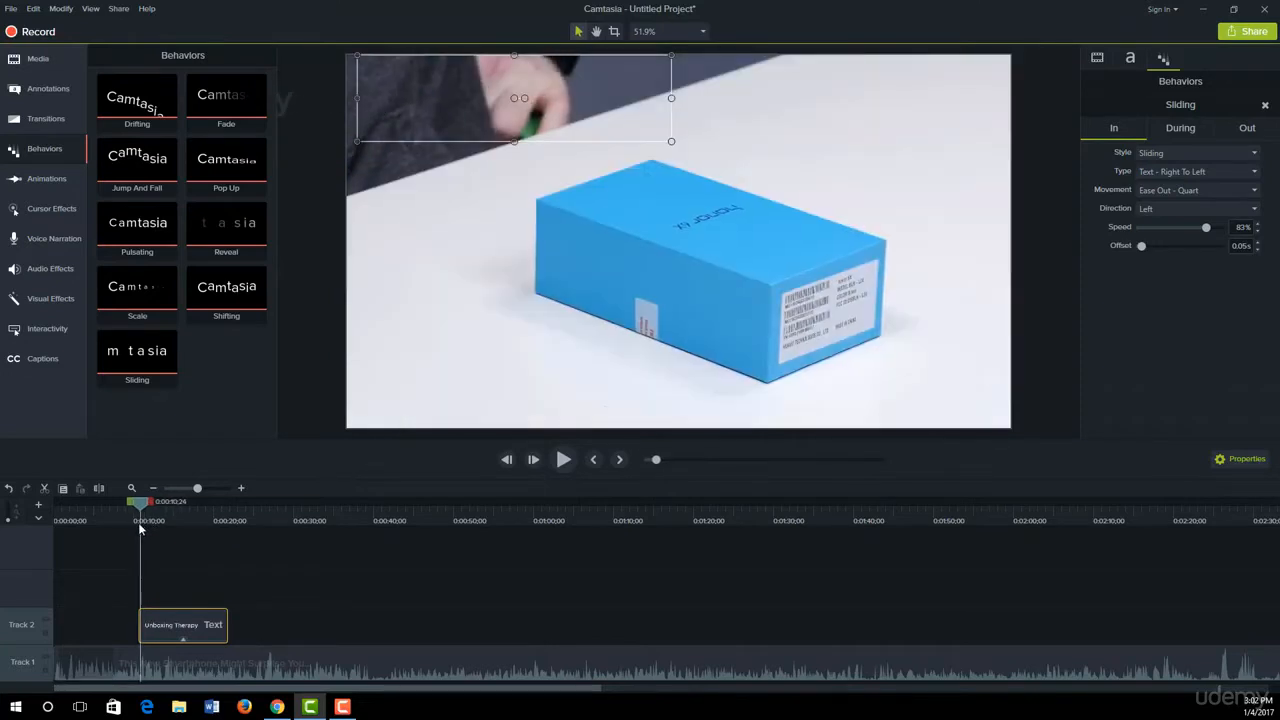
Step: Set the title's Sliding entrance to come from the Right with a speed of 53% and an offset of 0.42s
click(1241, 461)
click(1241, 461)
click(1165, 153)
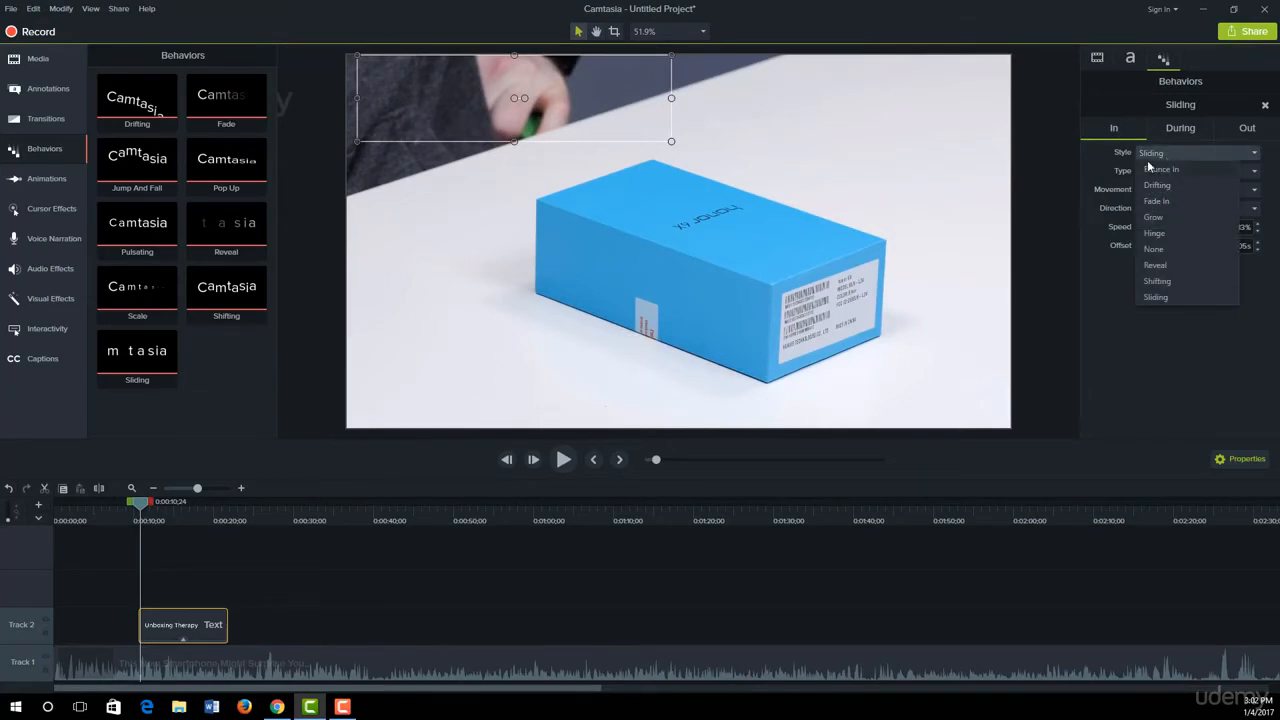
click(1152, 296)
click(1165, 174)
click(1136, 287)
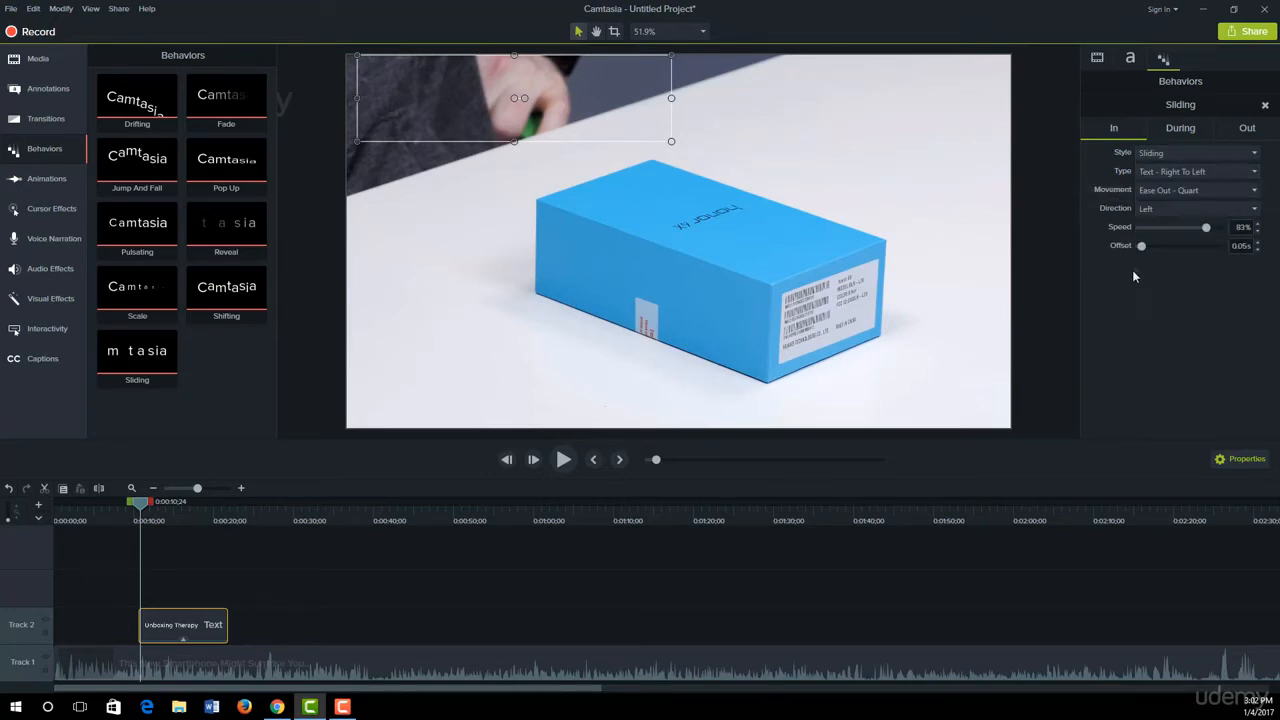
click(1162, 209)
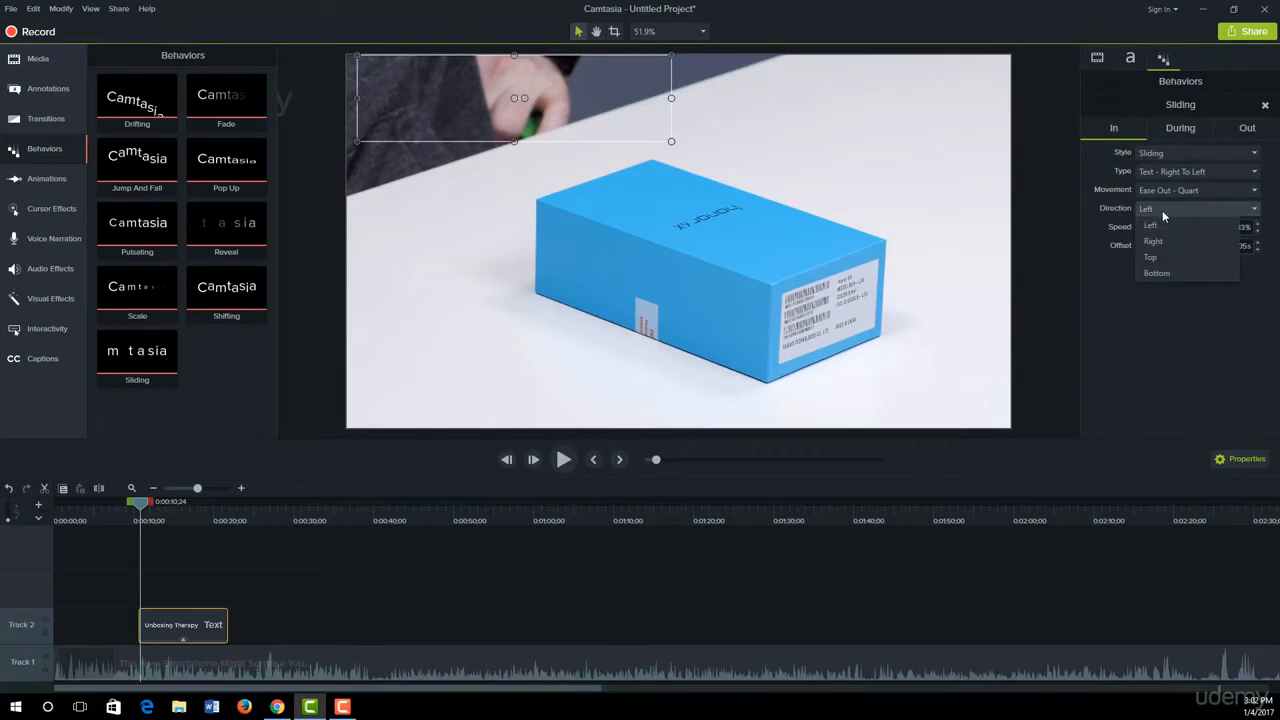
click(1155, 241)
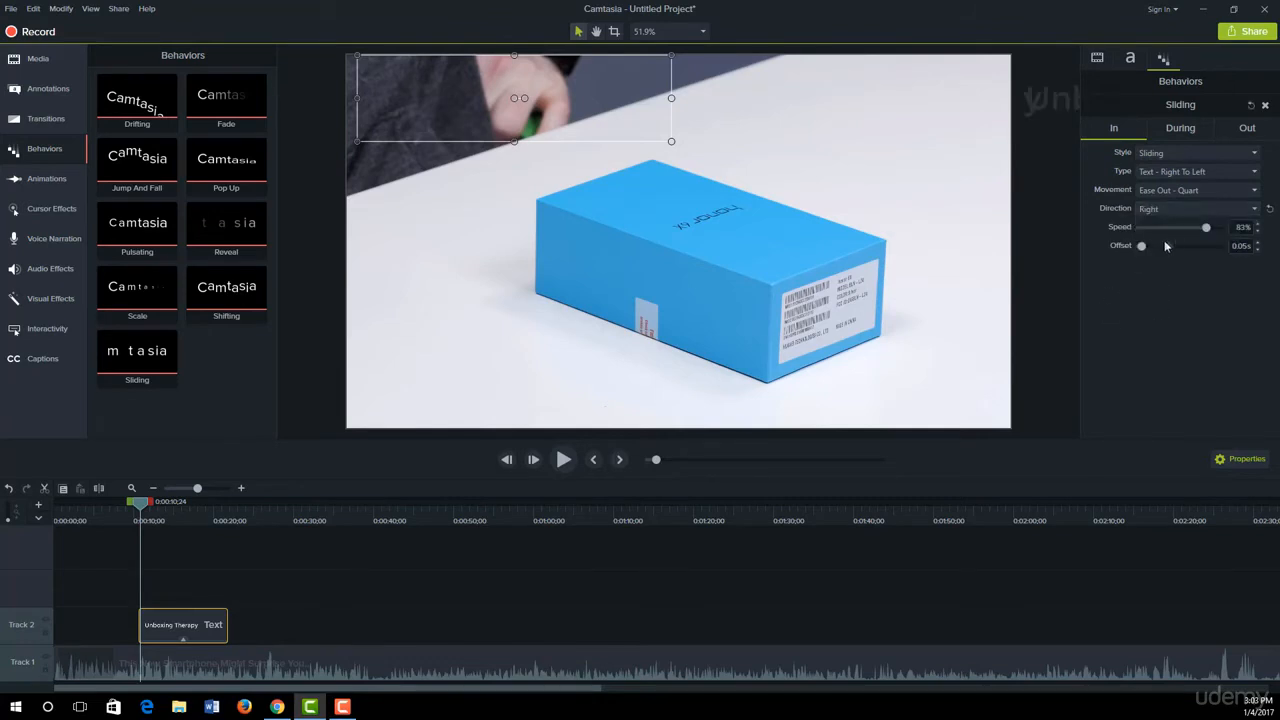
drag(1190, 228, 1156, 246)
mouse_move(139, 505)
mouse_down()
mouse_move(153, 505)
mouse_move(143, 510)
mouse_up()
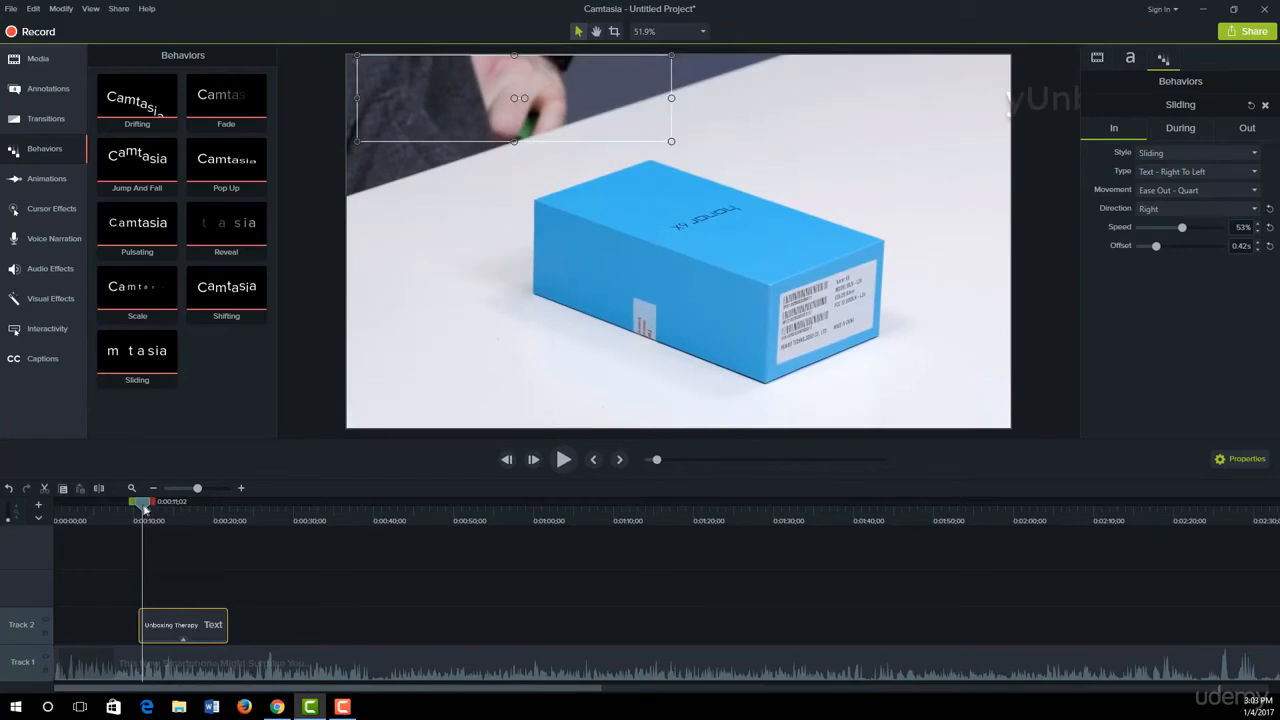
Step: Set the opacity of the behavior's During phase to 46%
click(1185, 135)
drag(144, 510, 191, 524)
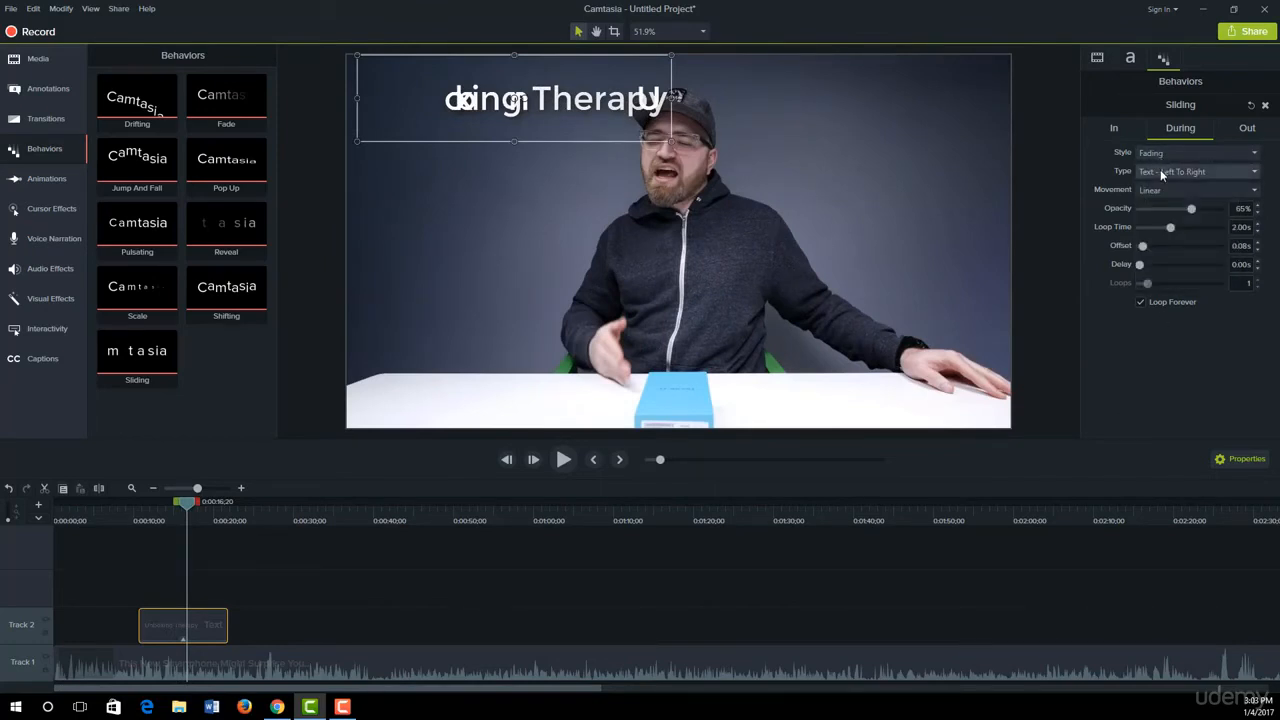
drag(1190, 210, 1176, 210)
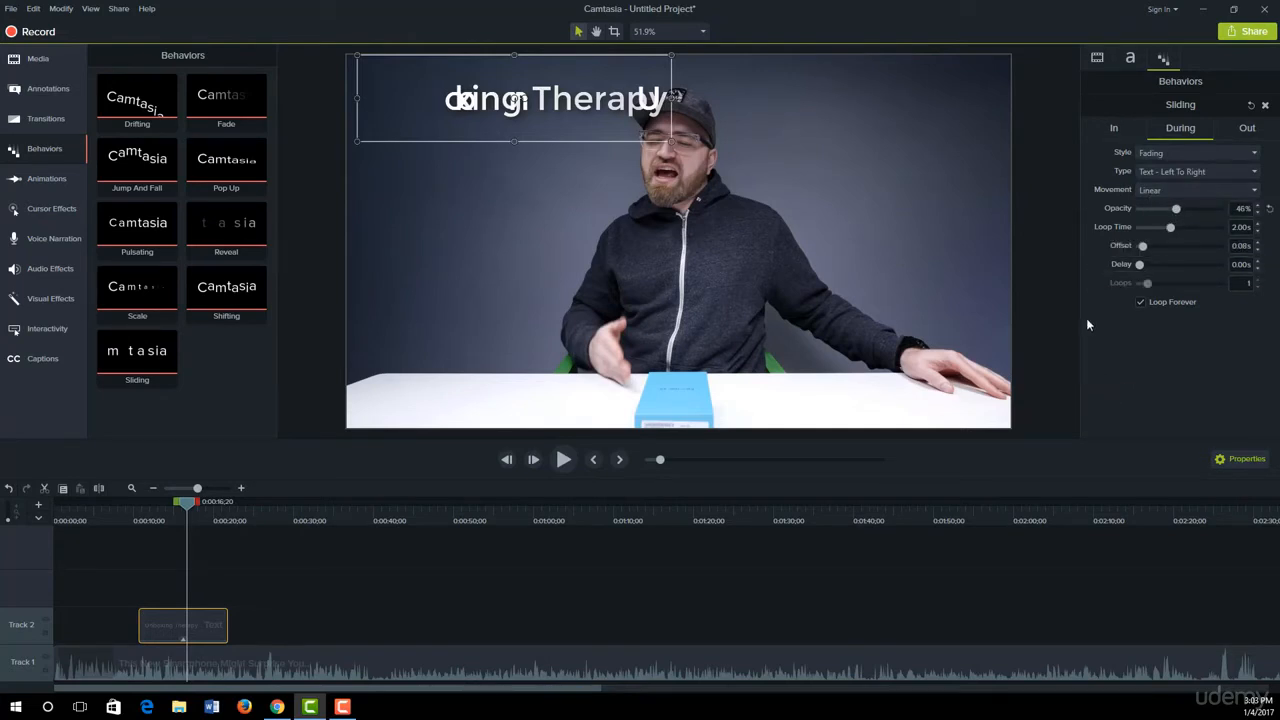
Step: Change the style of the behavior's Out phase to Shifting
click(1247, 130)
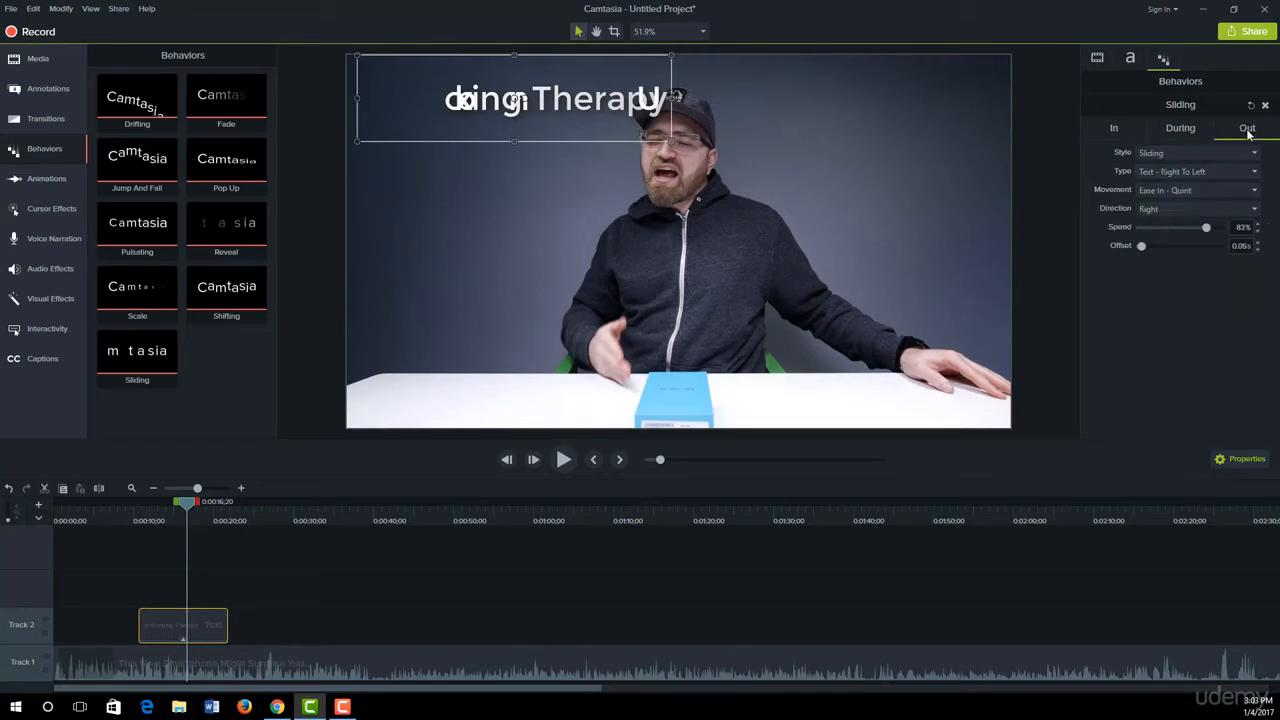
drag(187, 503, 213, 506)
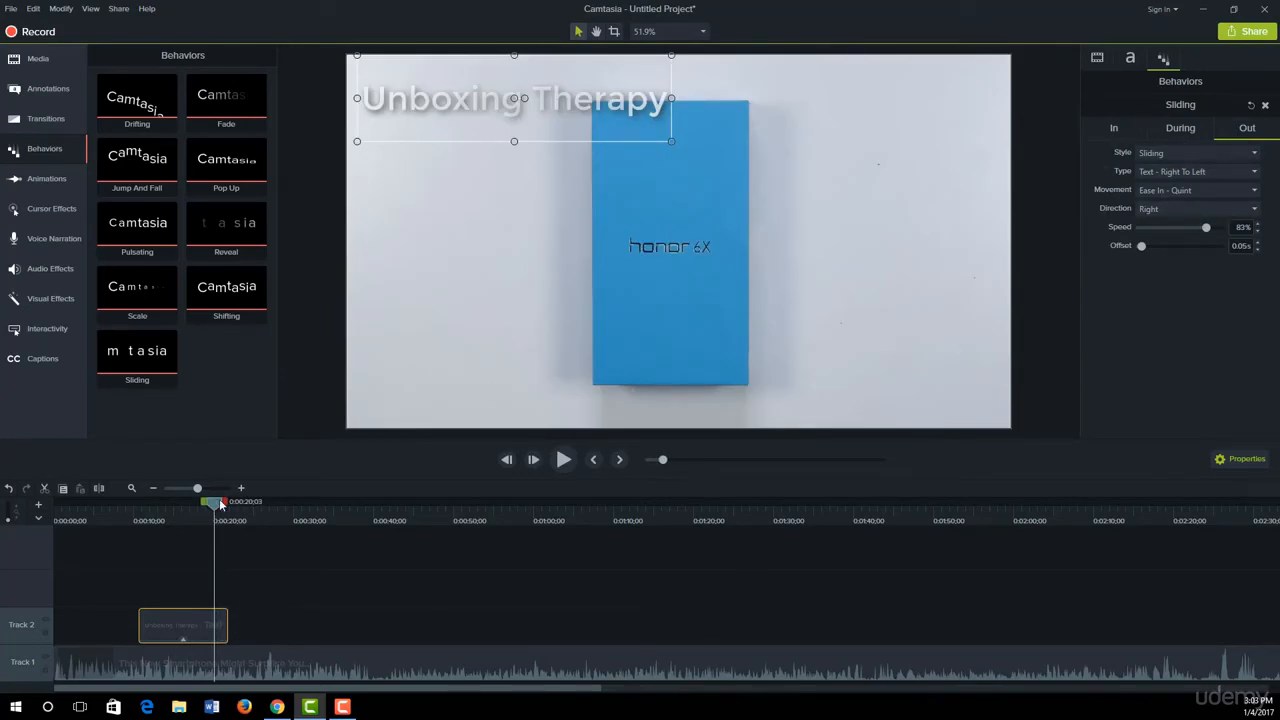
click(1191, 155)
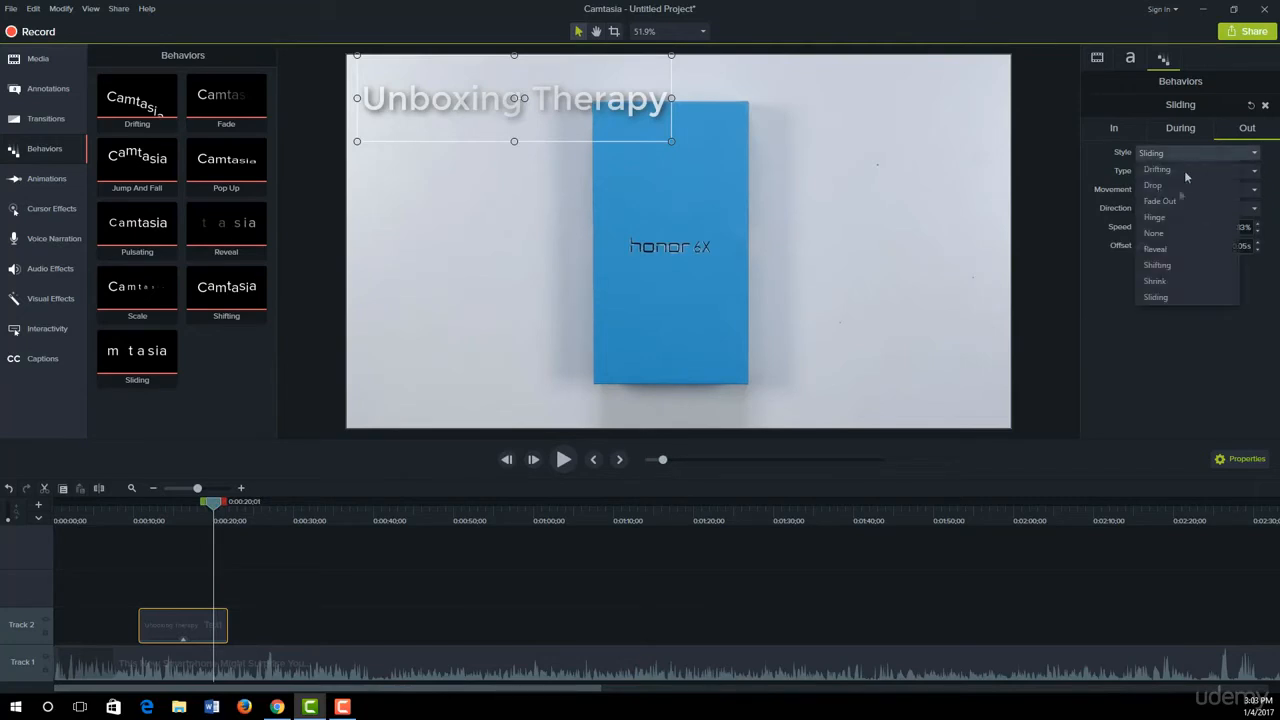
click(1167, 265)
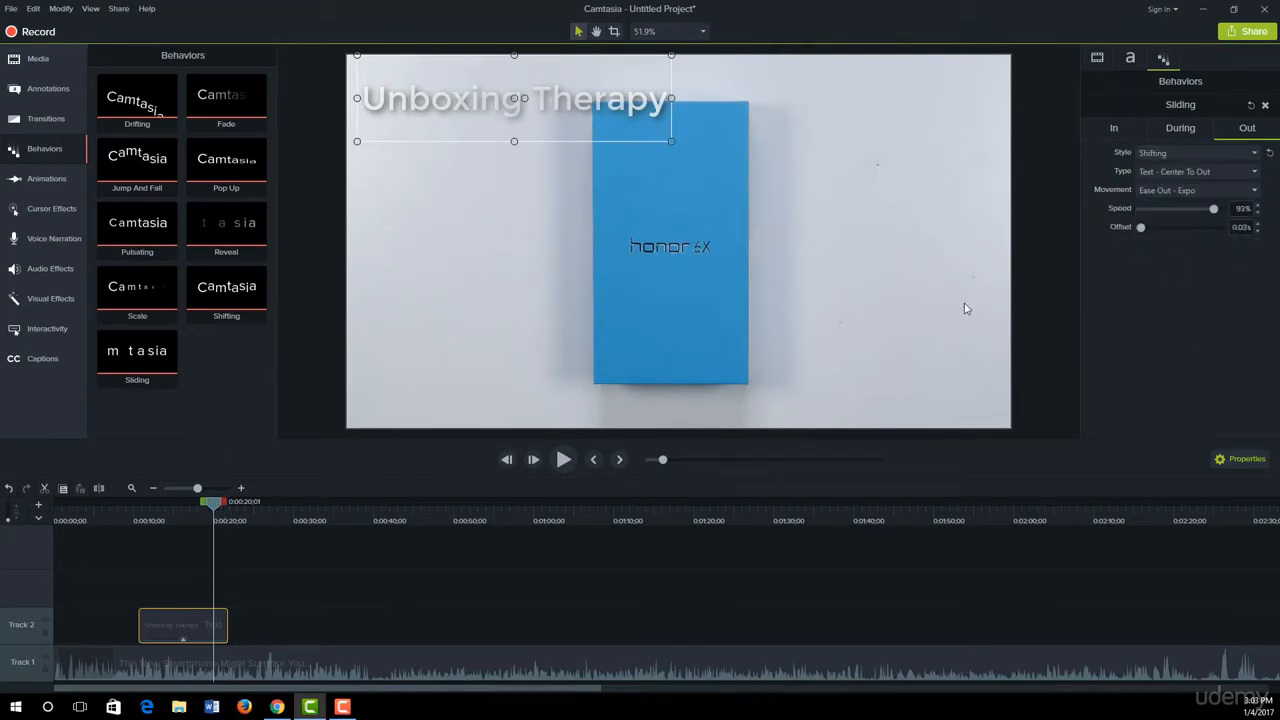
Step: Shorten the title callout to end at about 19 seconds and play back the complete text animation
drag(214, 508, 127, 512)
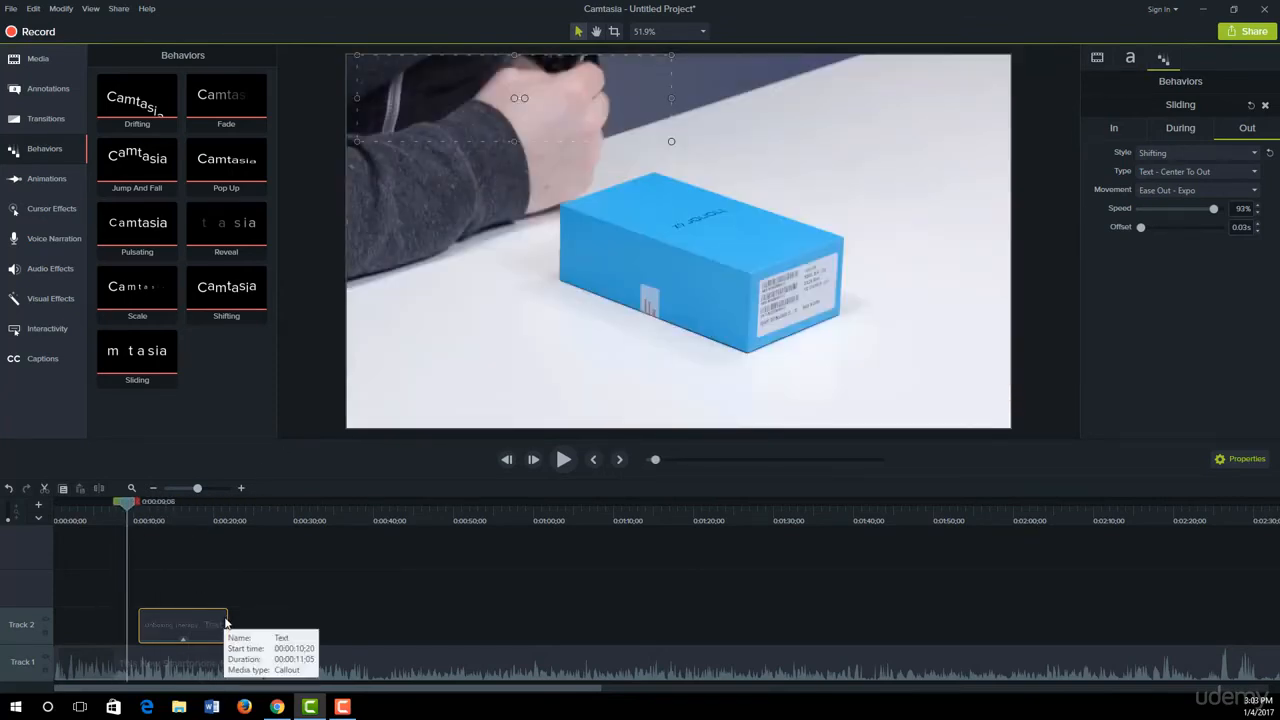
drag(218, 620, 206, 620)
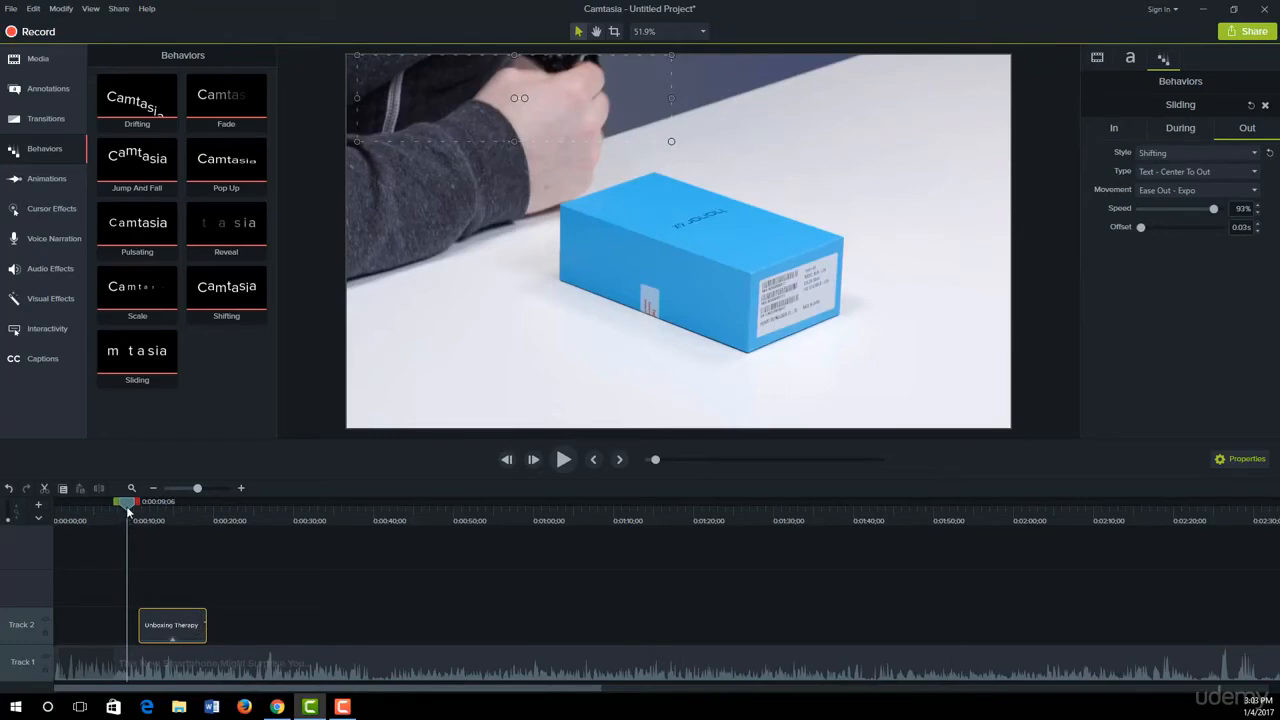
key(space)
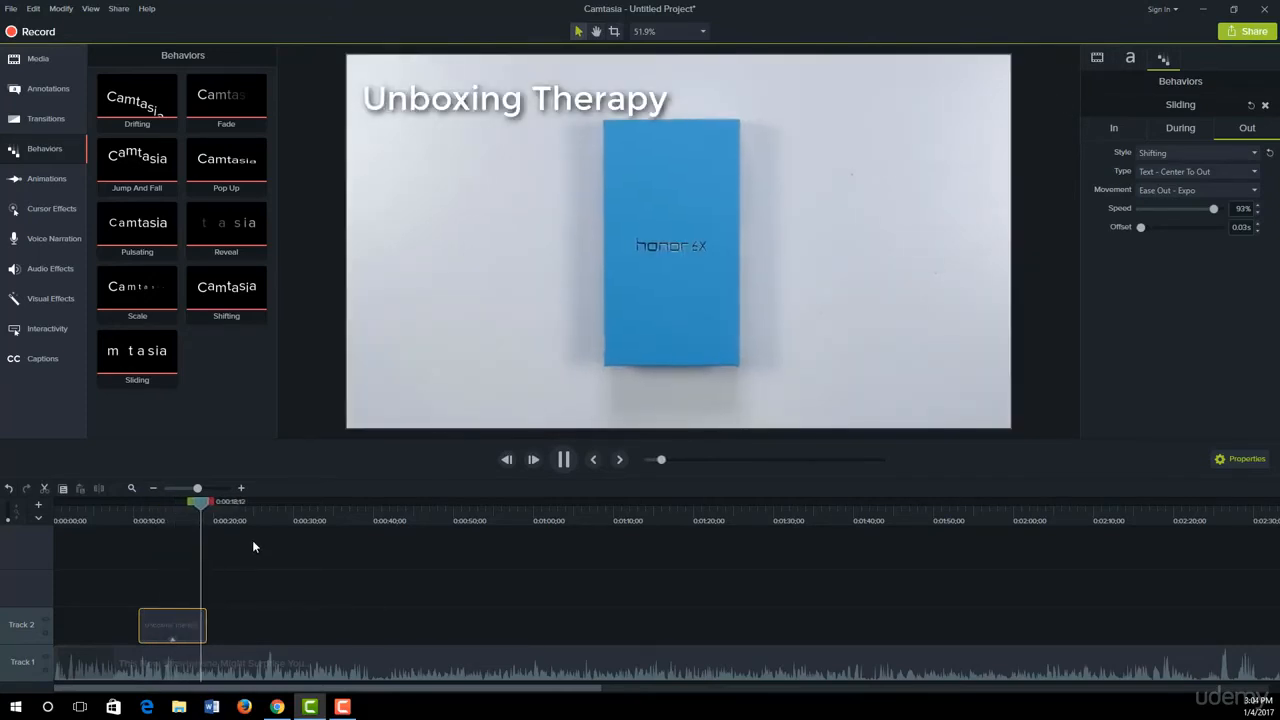
click(216, 498)
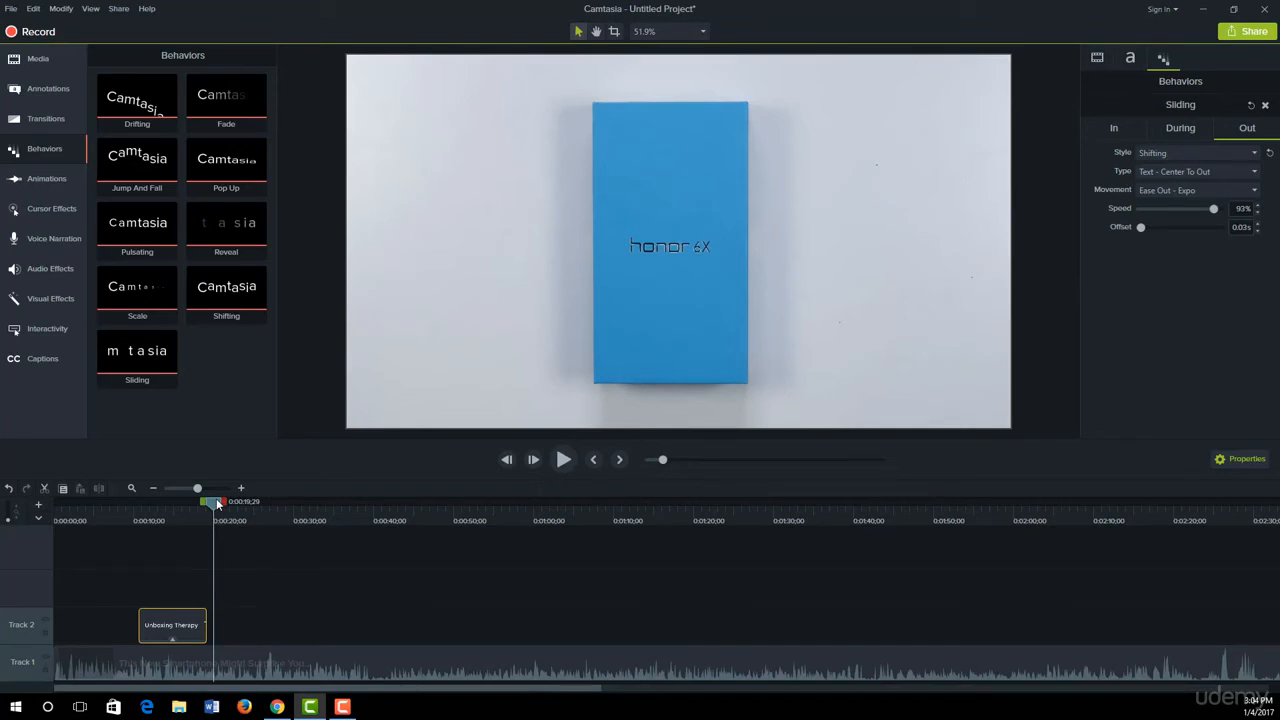
drag(215, 498, 121, 510)
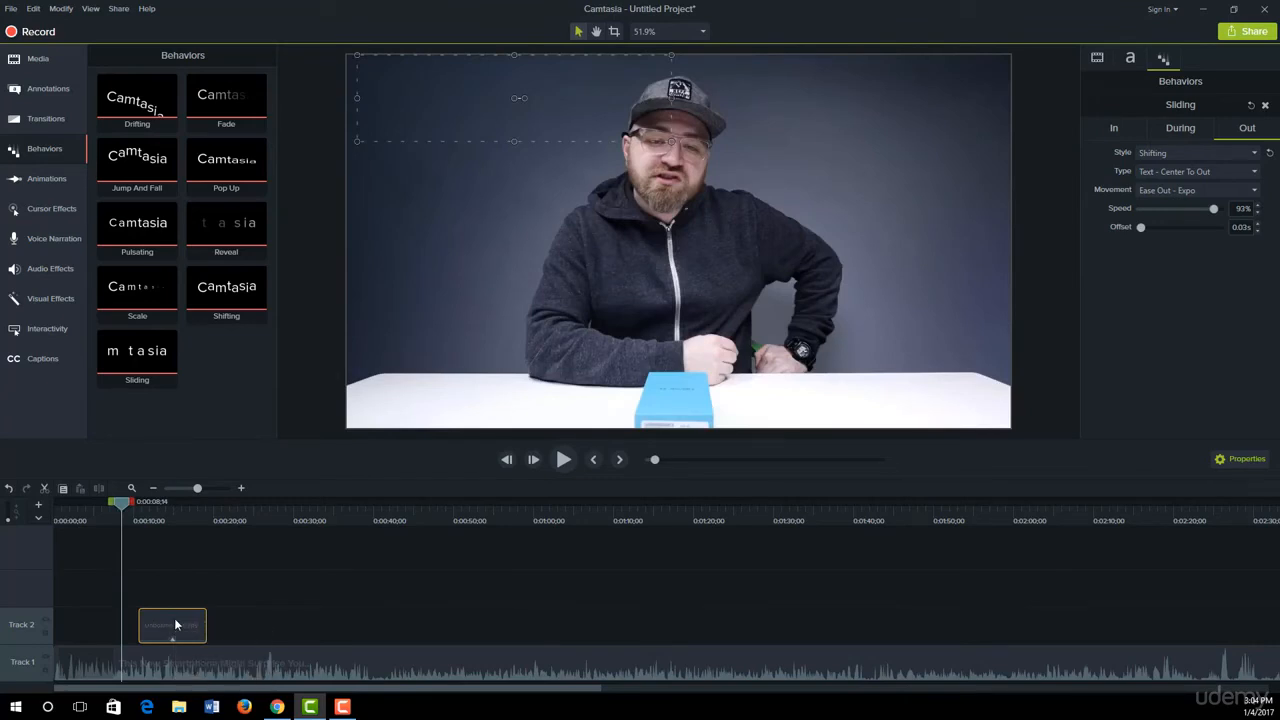
Step: Remove all effects from the "Unboxing Therapy" title callout on Track 2
right_click(175, 624)
mouse_move(210, 605)
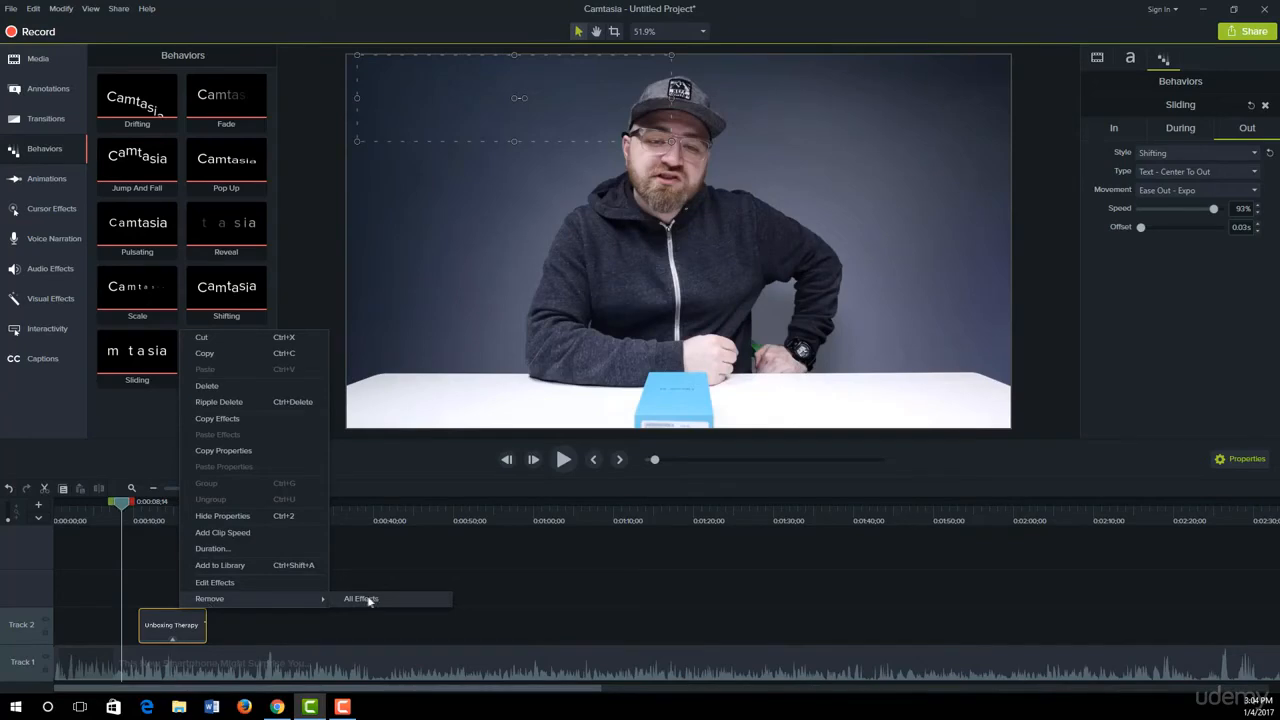
click(364, 597)
Step: Apply the Pulsating behavior to the "Unboxing Therapy" callout and play back its animation
mouse_move(122, 510)
mouse_down()
mouse_move(223, 510)
mouse_move(131, 524)
mouse_up()
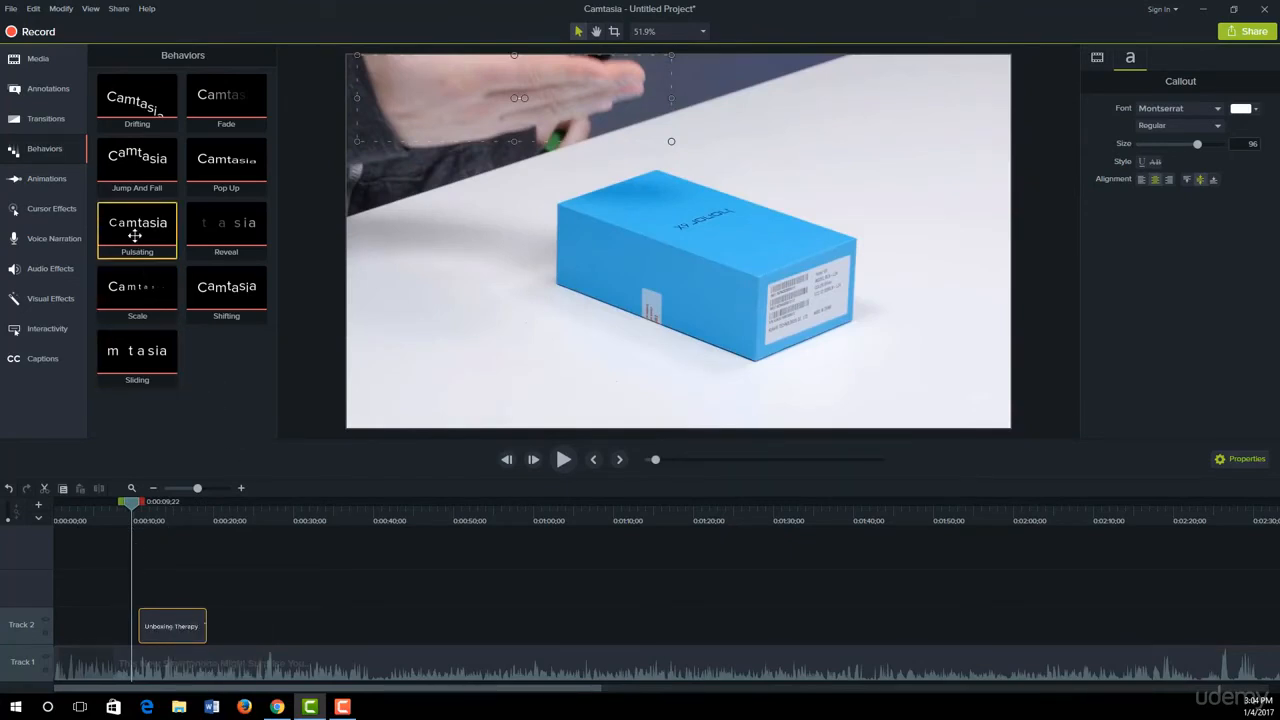
drag(135, 236, 172, 625)
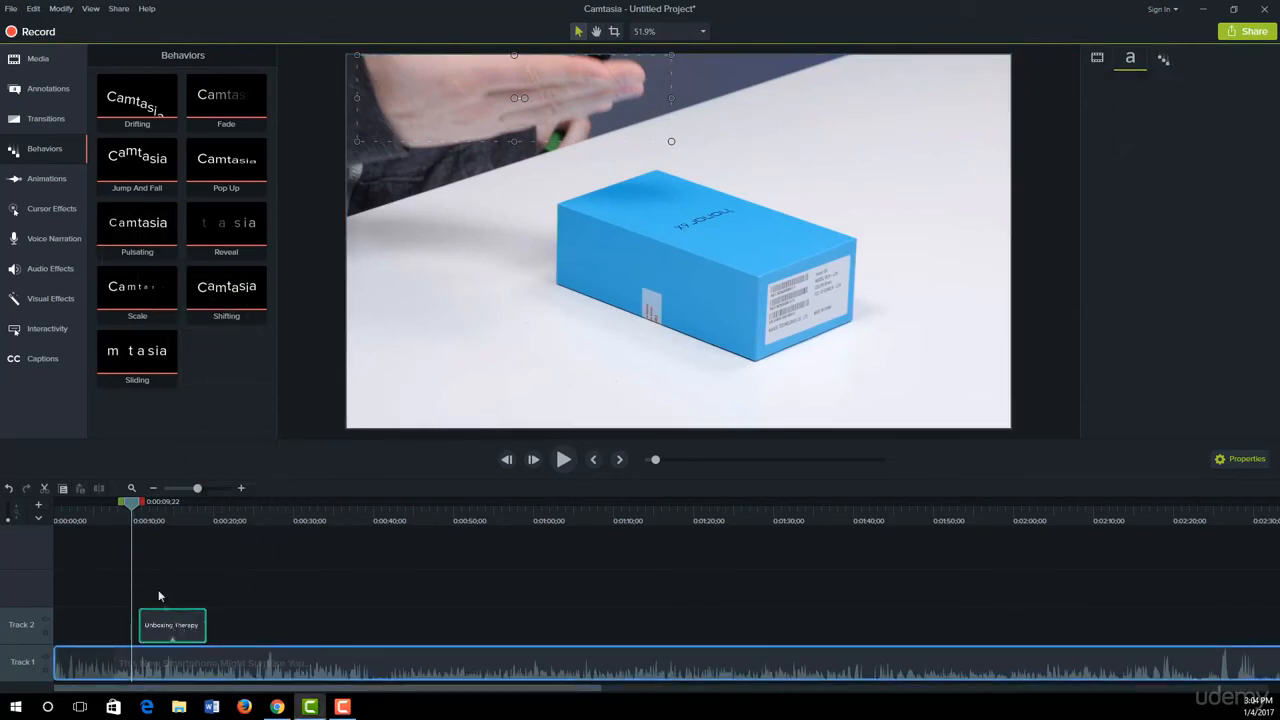
key(space)
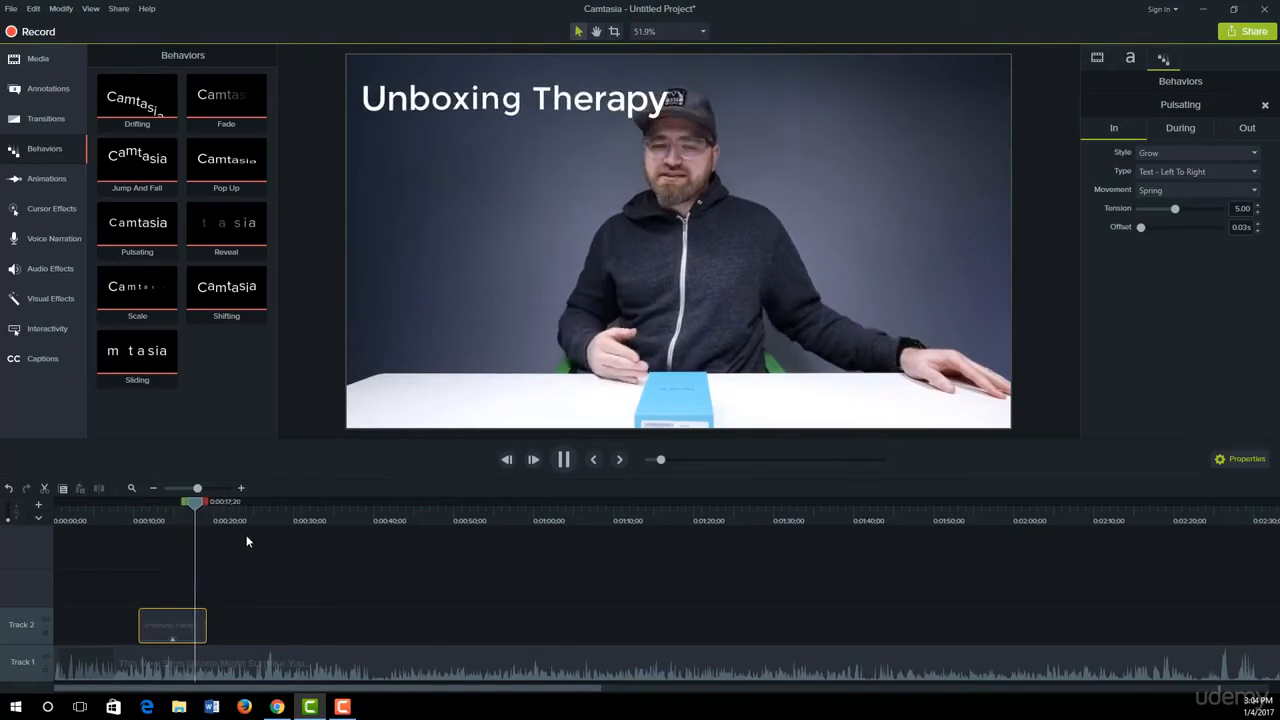
Step: Preview the callout's Pulsating entrance and examine the behavior's During and Out settings
drag(210, 502, 143, 510)
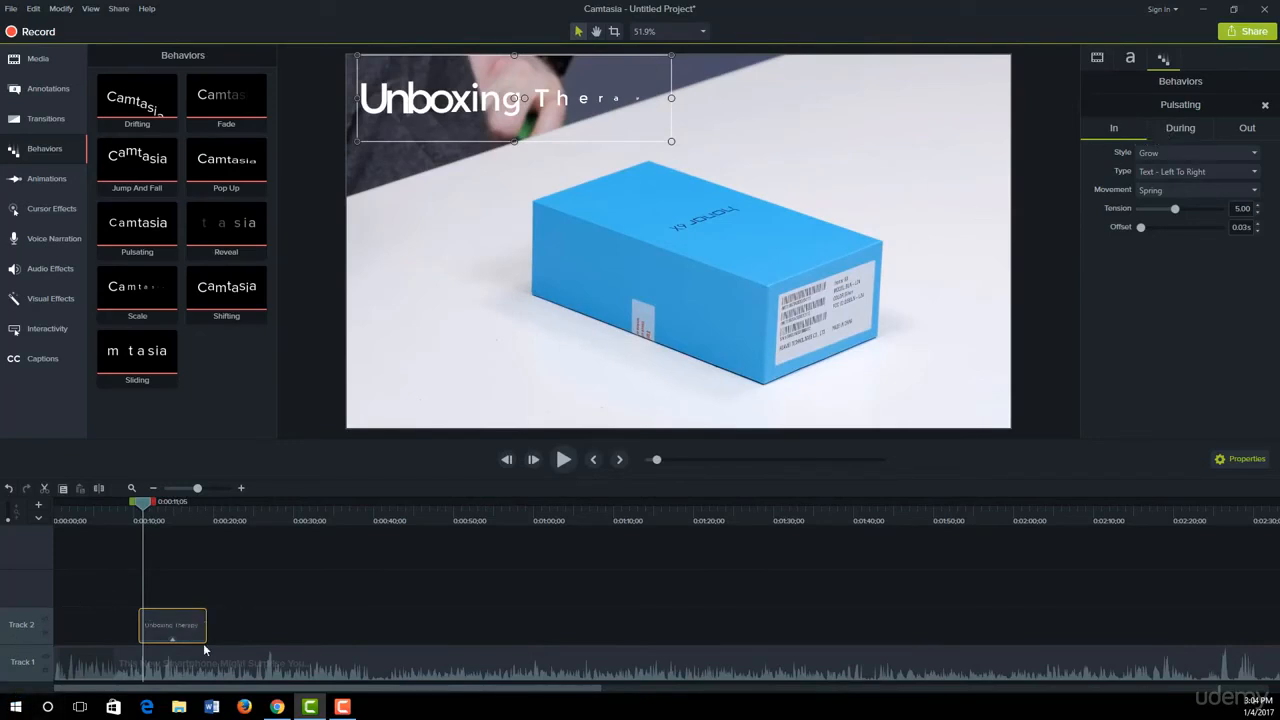
click(1186, 129)
click(1247, 128)
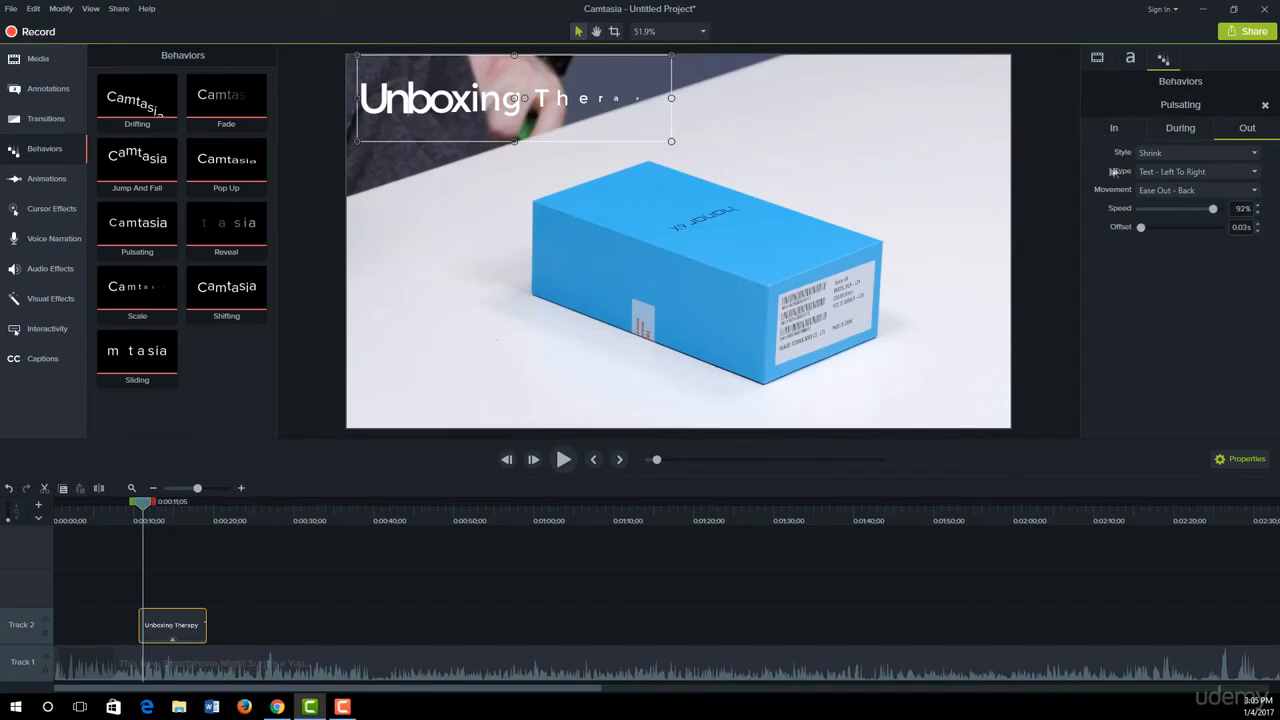
drag(149, 509, 134, 509)
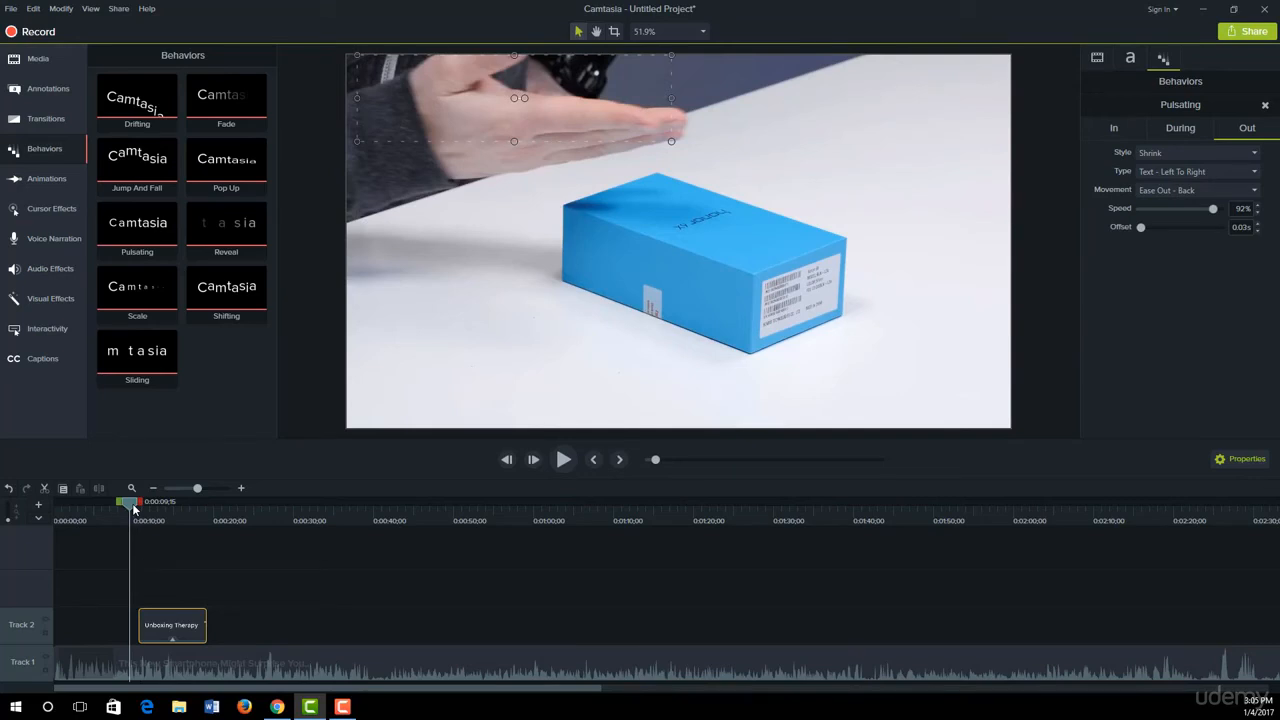
Step: Add the unboxtherapy PNG image to Track 2 after the title callout, starting at about 22 seconds
click(34, 60)
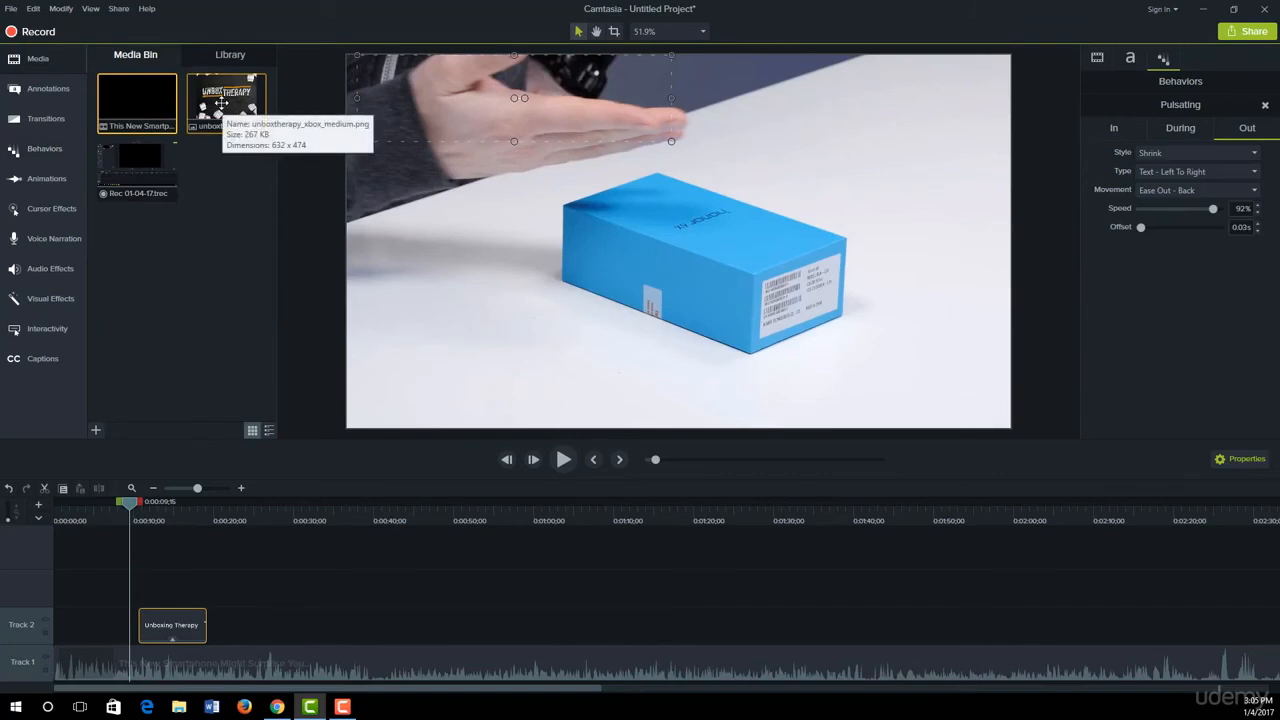
click(217, 332)
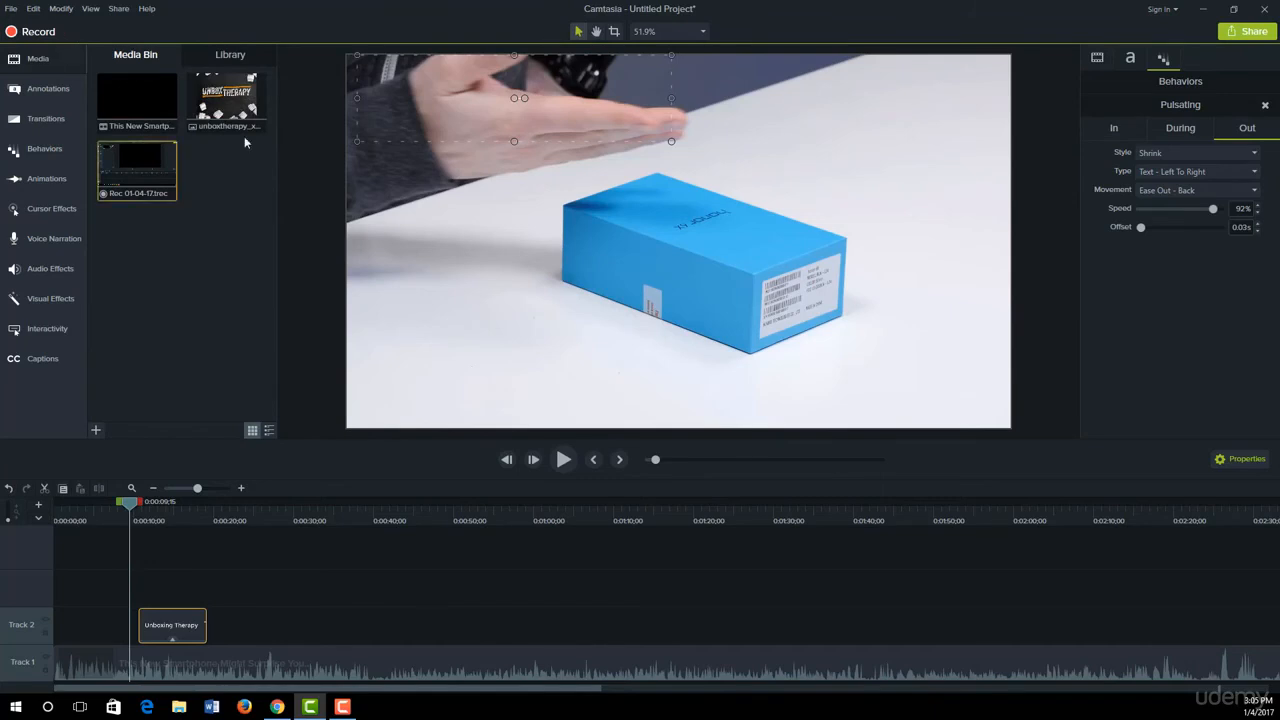
drag(226, 100, 221, 630)
Step: Move the Unbox Therapy image to the lower-left area of the video frame and scale it down to about 68%
drag(129, 525, 250, 526)
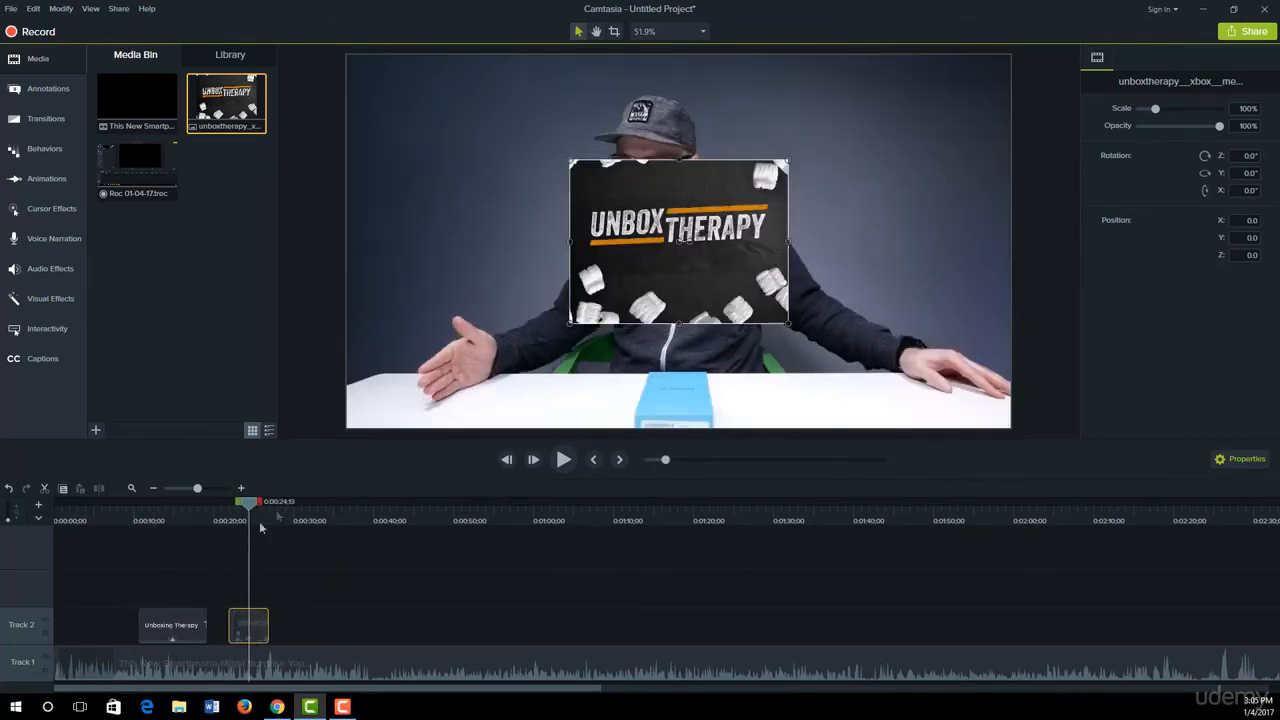
drag(638, 247, 428, 330)
drag(590, 242, 515, 296)
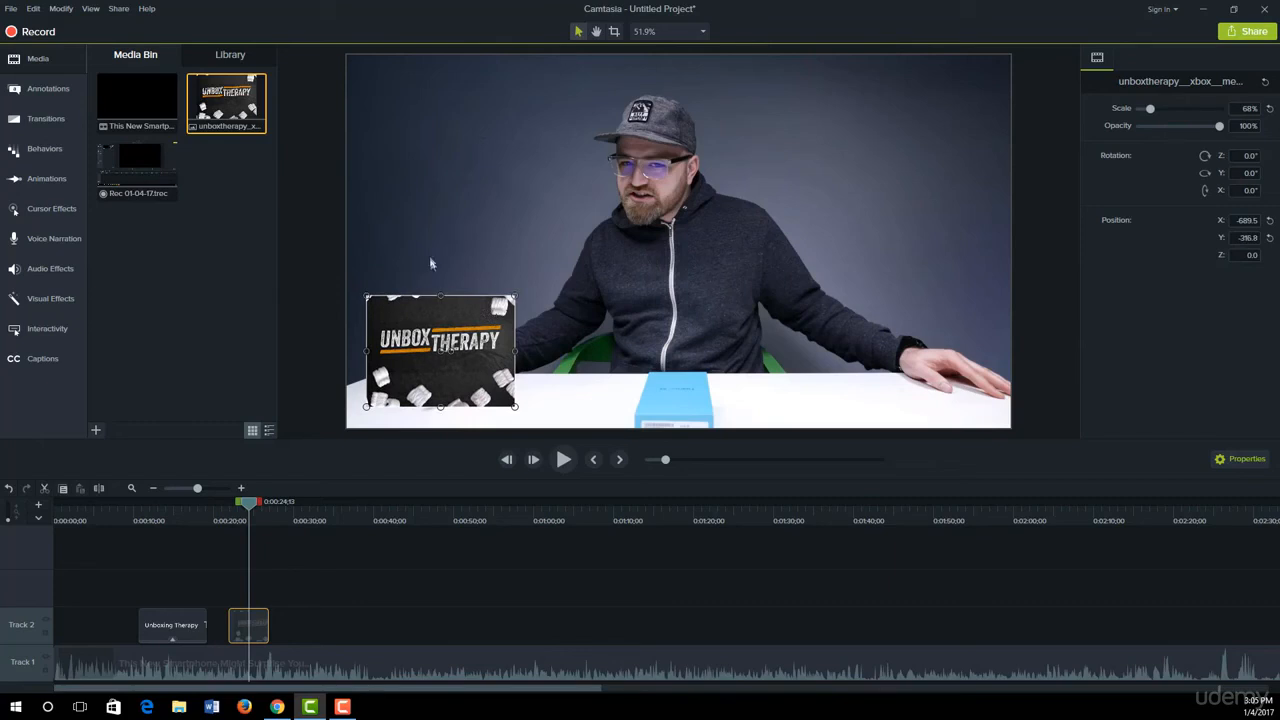
Step: Apply the Pop Up behavior to the Unbox Therapy image and preview its entrance
click(38, 152)
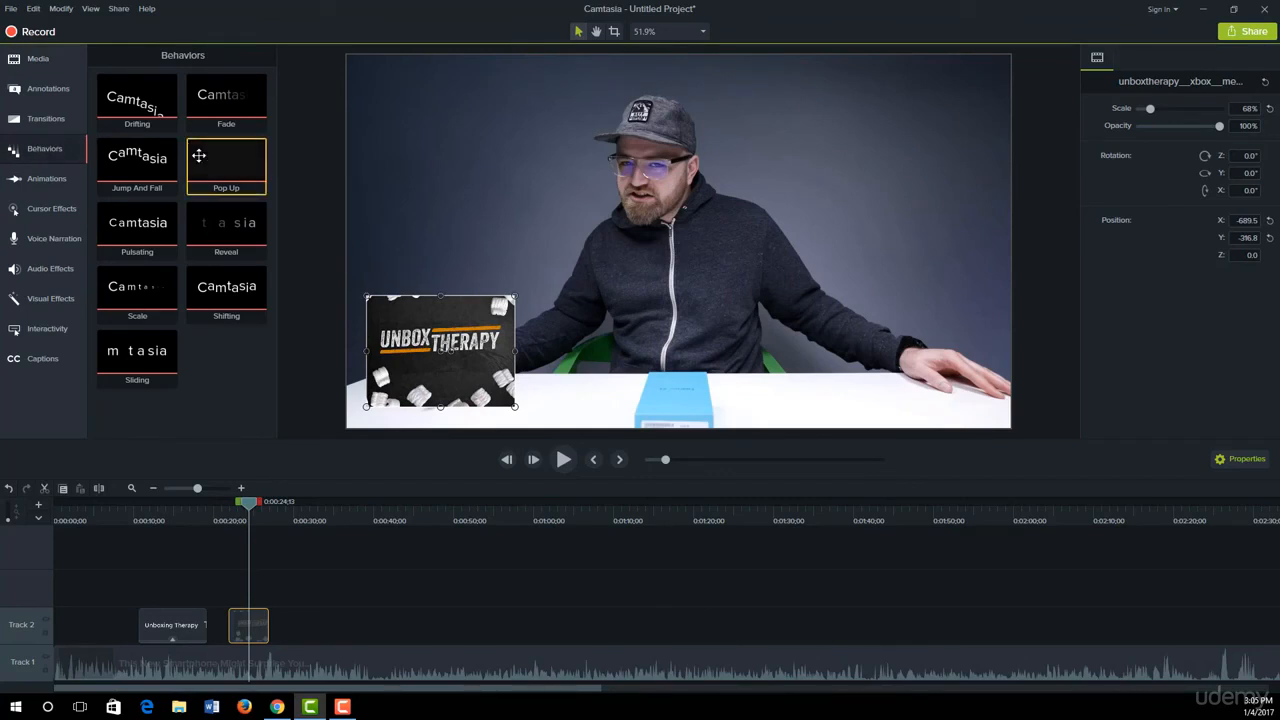
drag(200, 156, 405, 310)
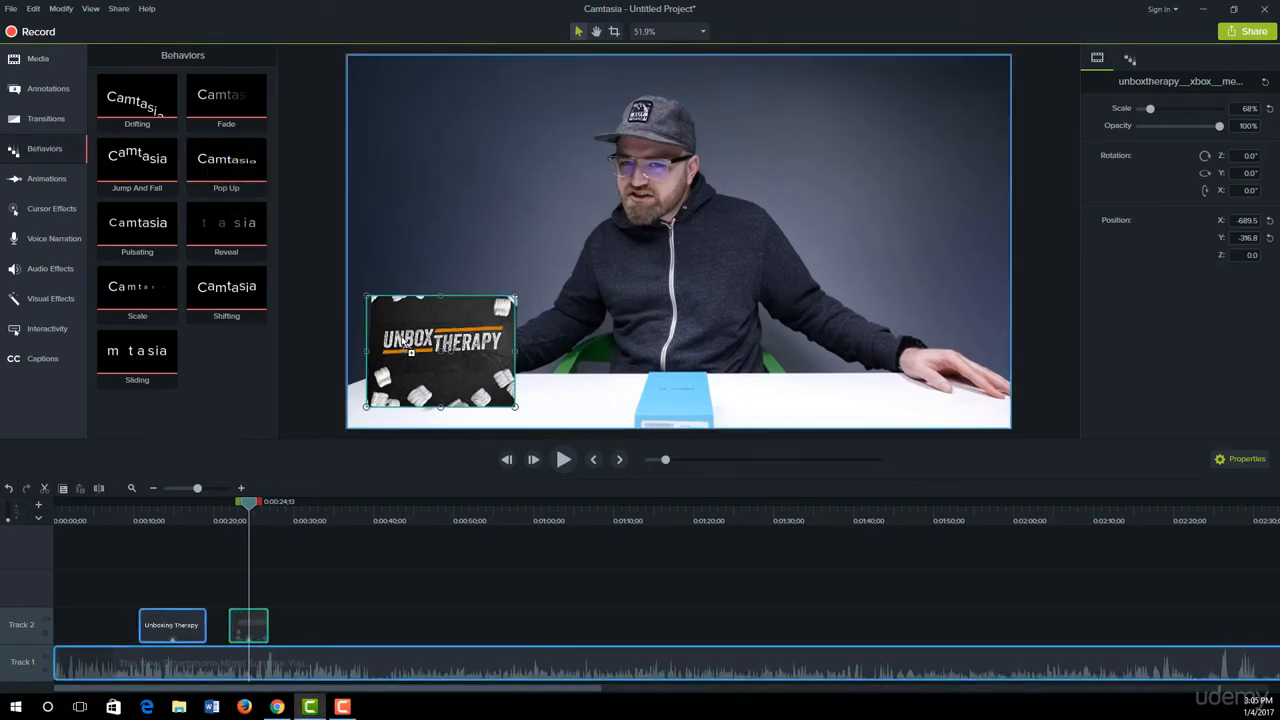
drag(254, 621, 242, 628)
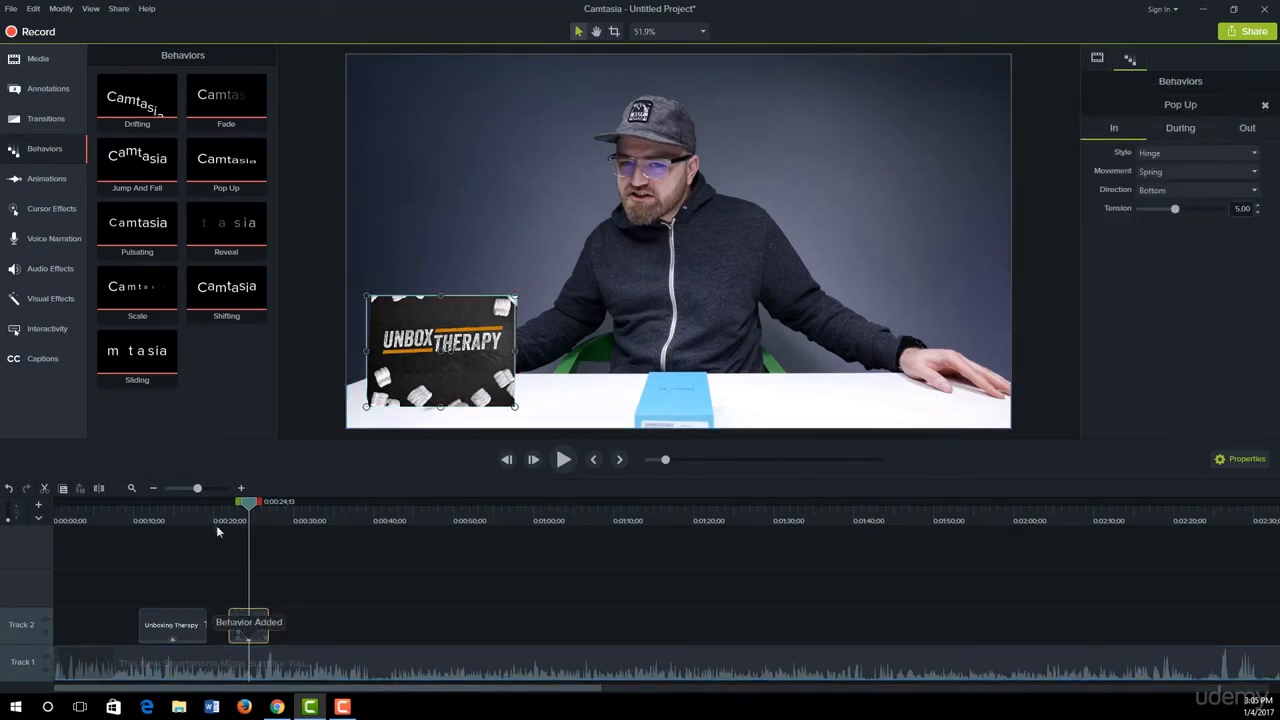
drag(249, 510, 222, 510)
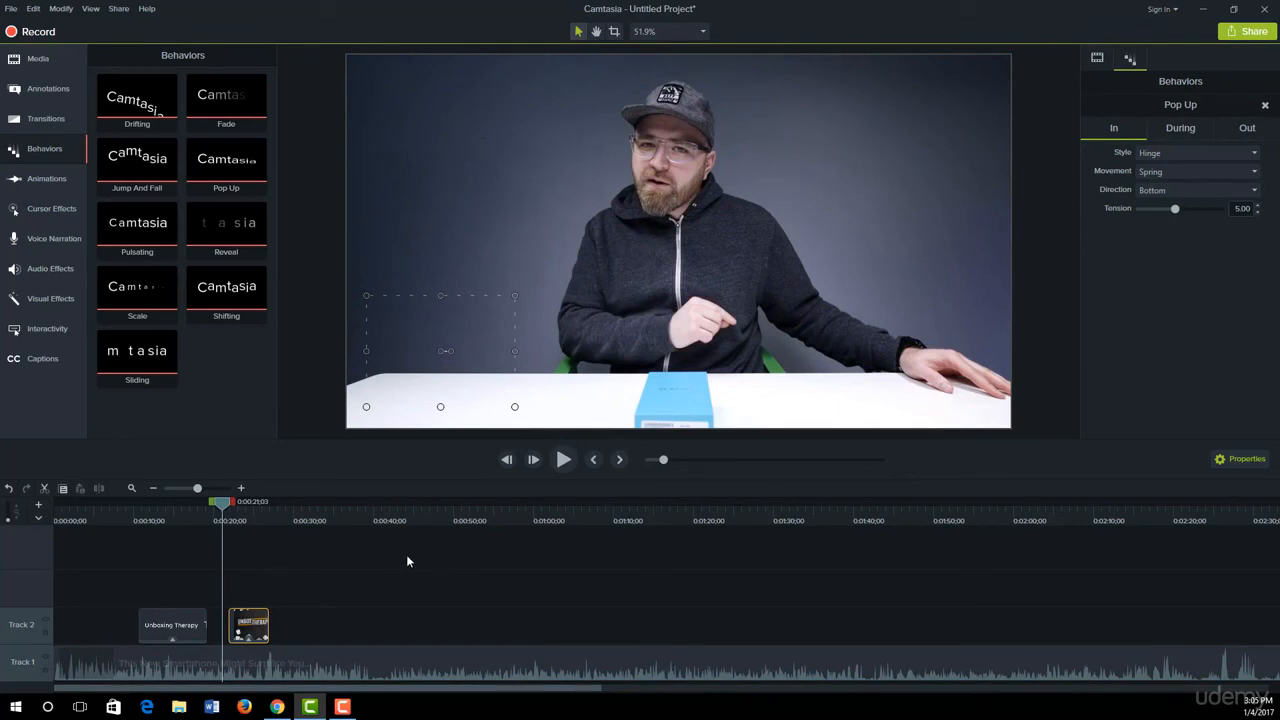
drag(228, 505, 249, 523)
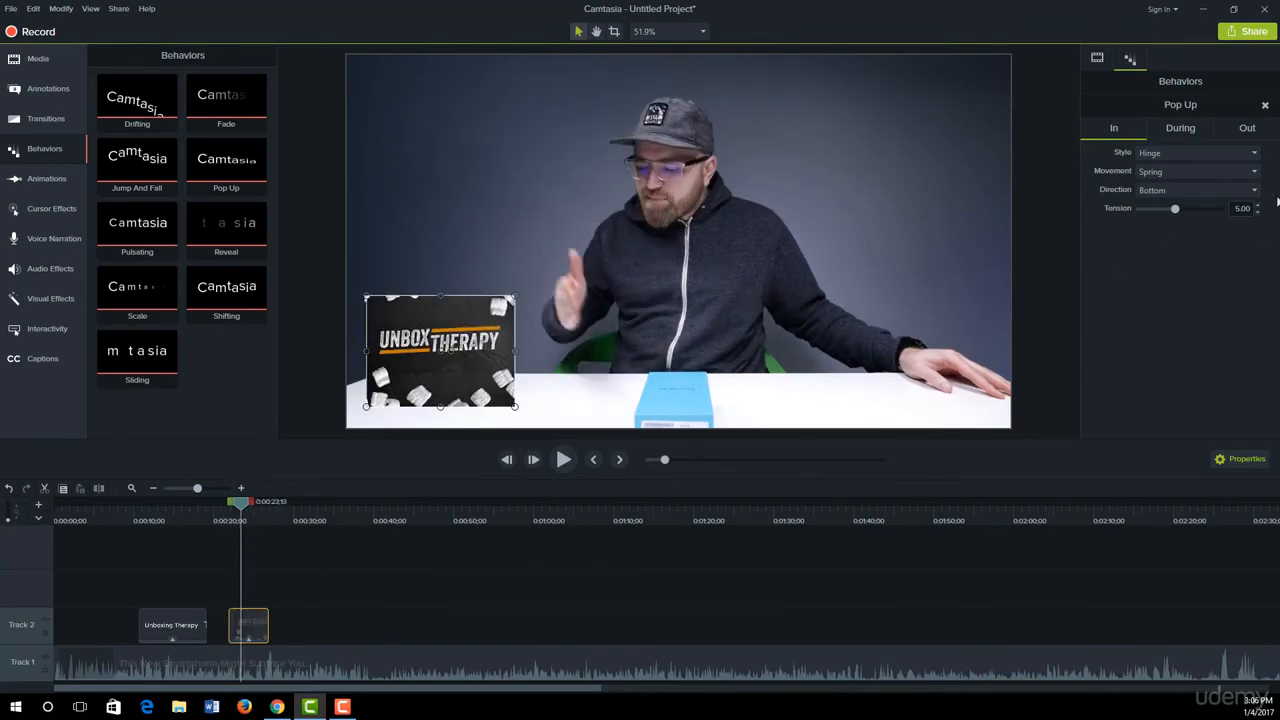
Step: Review the Pop Up behavior's In and During settings and set the speed of its Out phase to 69%
click(1149, 156)
click(1080, 237)
click(1178, 130)
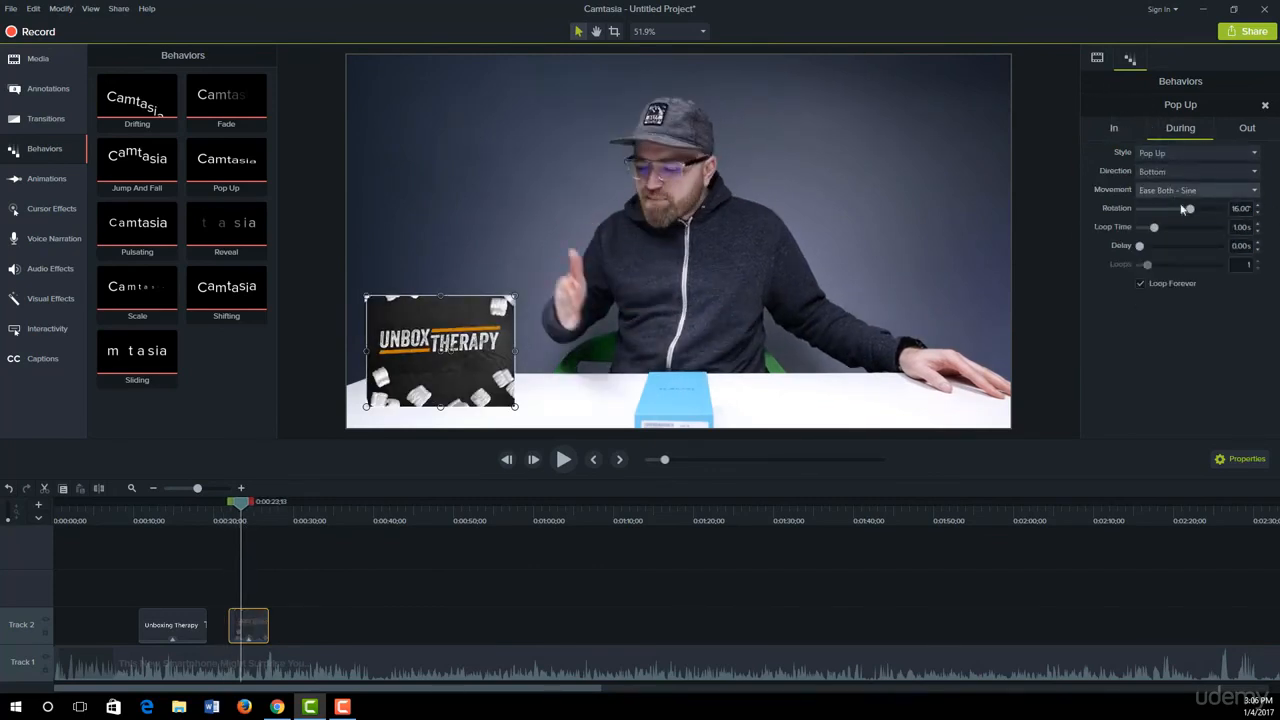
click(1247, 128)
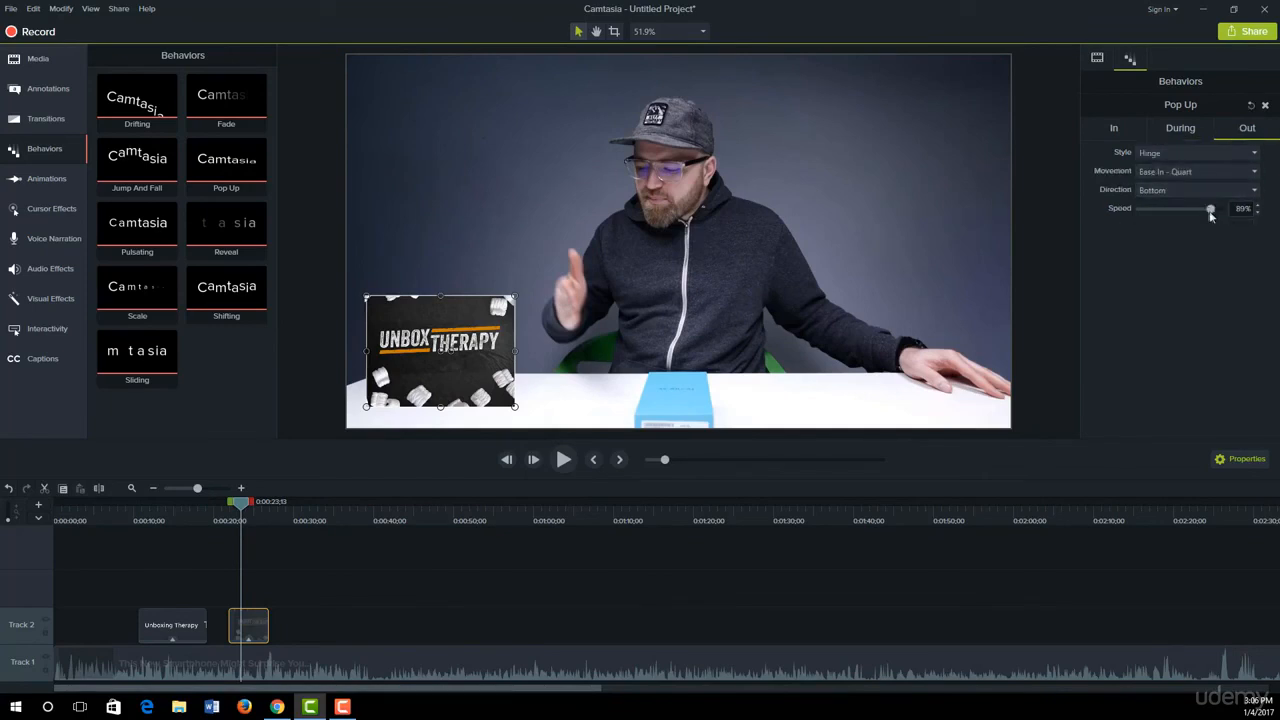
drag(1210, 209, 1194, 209)
Step: Play back the image's complete Pop Up animation from just before it enters
drag(241, 503, 220, 510)
key(space)
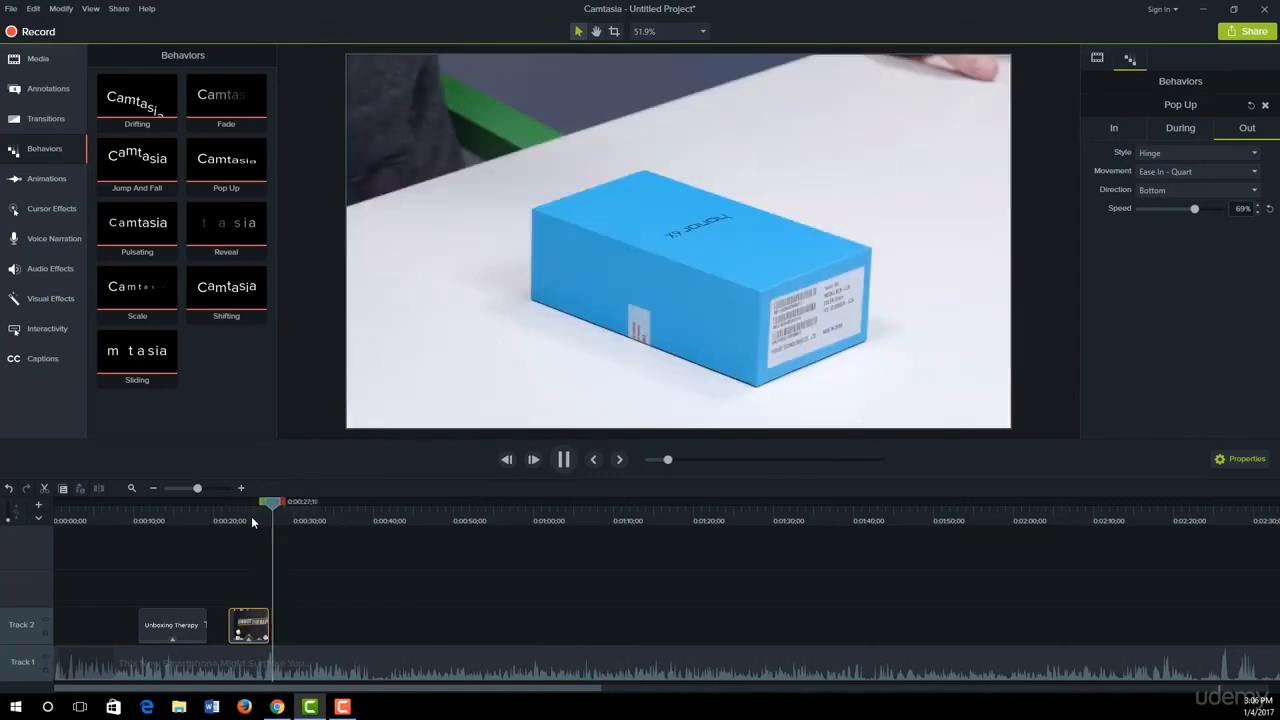
click(281, 510)
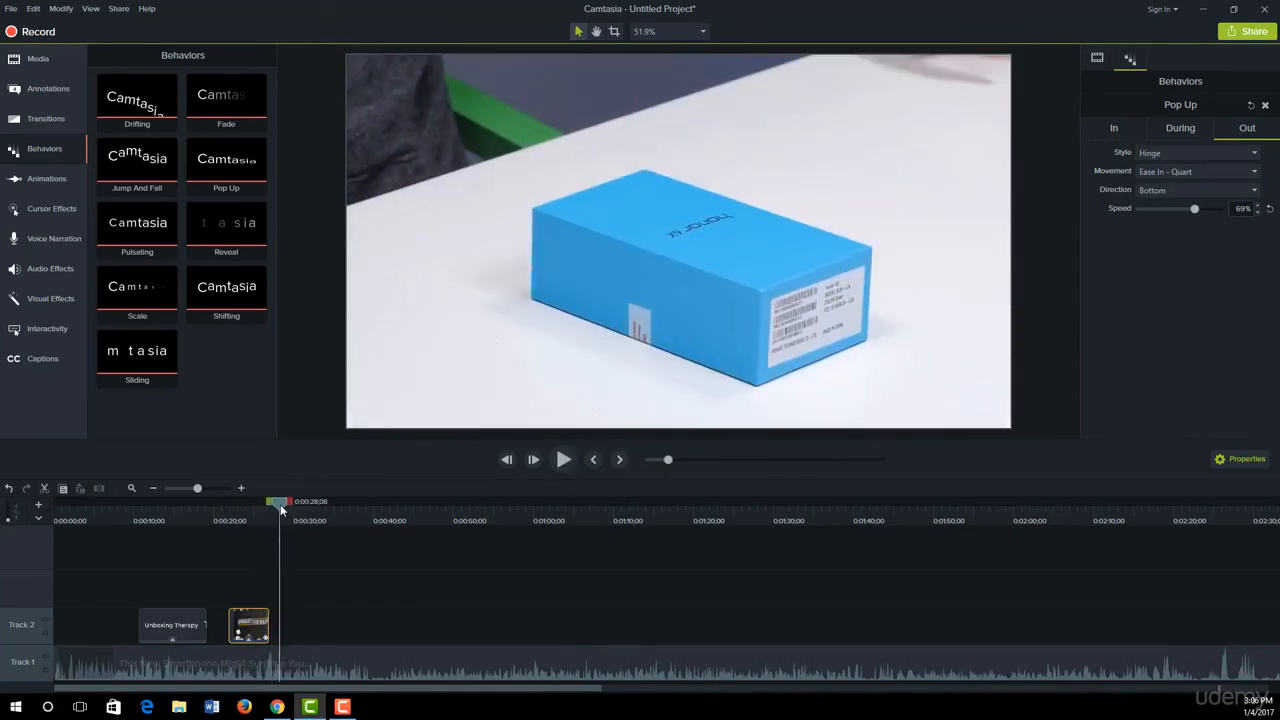